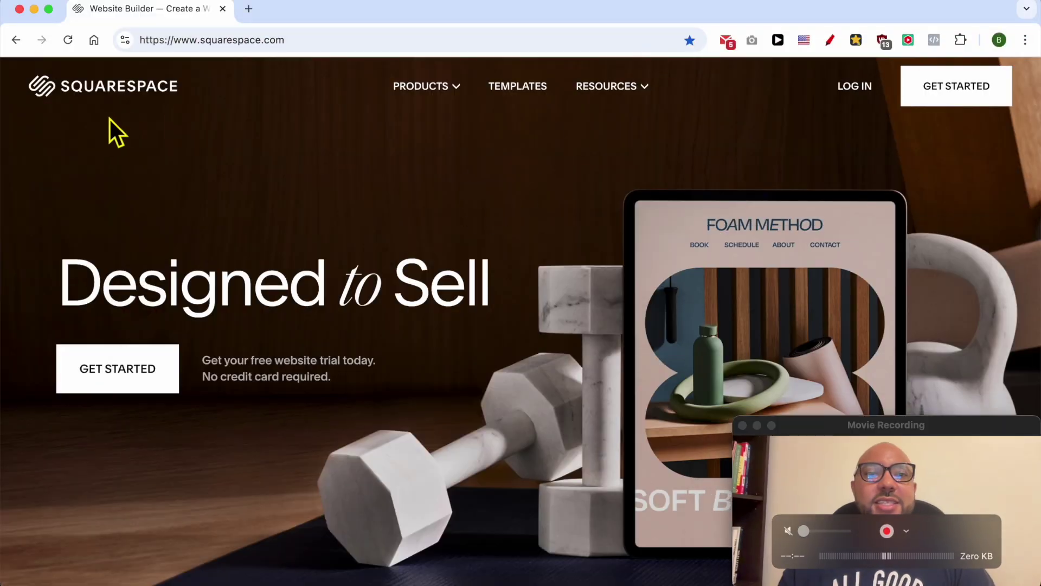
# Log in to Squarespace and open the Pine Retaurant2 website's Pages panel.
pyautogui.click(845, 88)
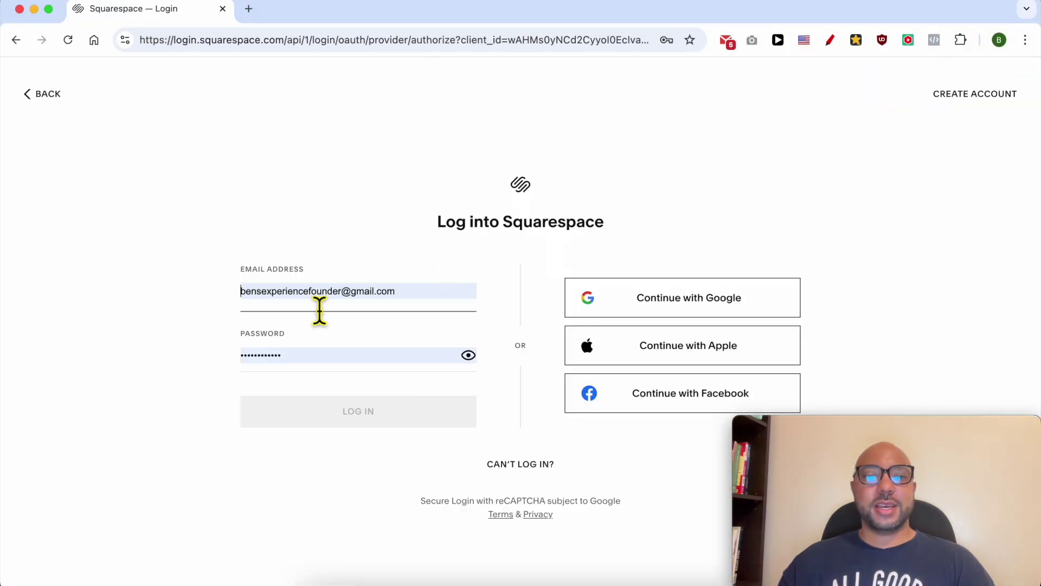
pyautogui.click(322, 411)
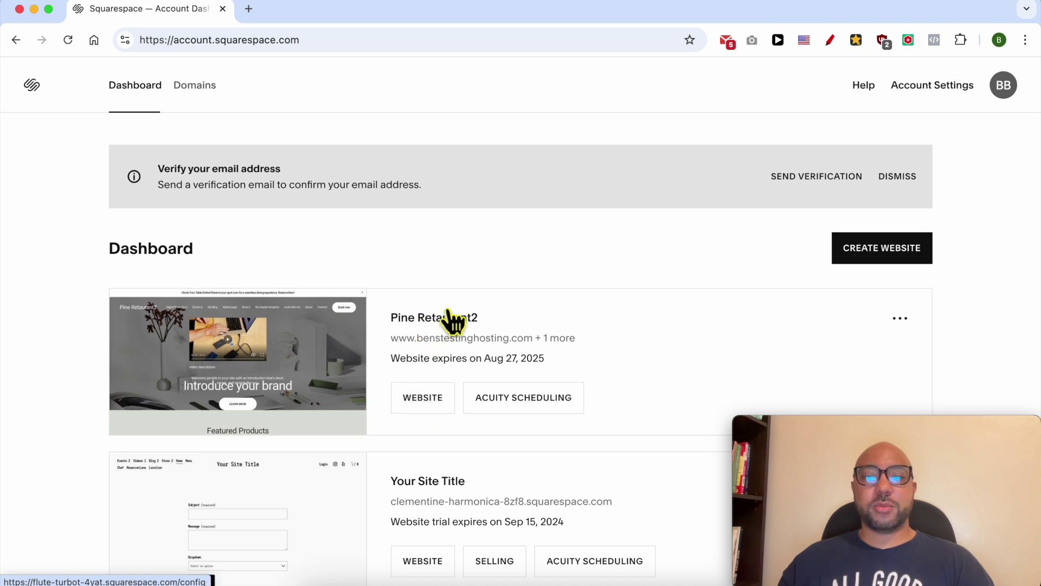
pyautogui.click(423, 416)
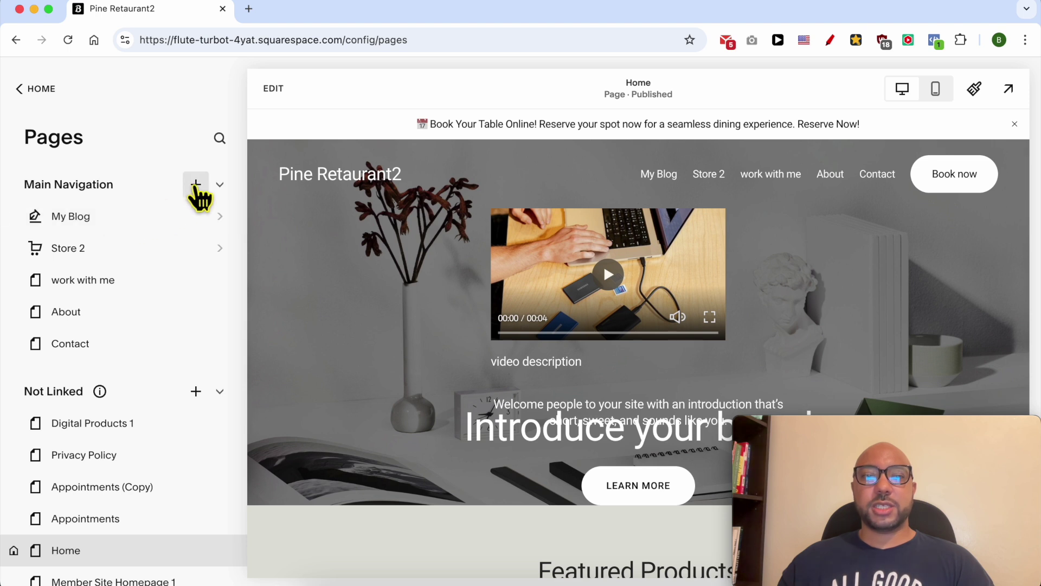
# Open the My Blog collection and show its list of four blog posts.
pyautogui.click(196, 185)
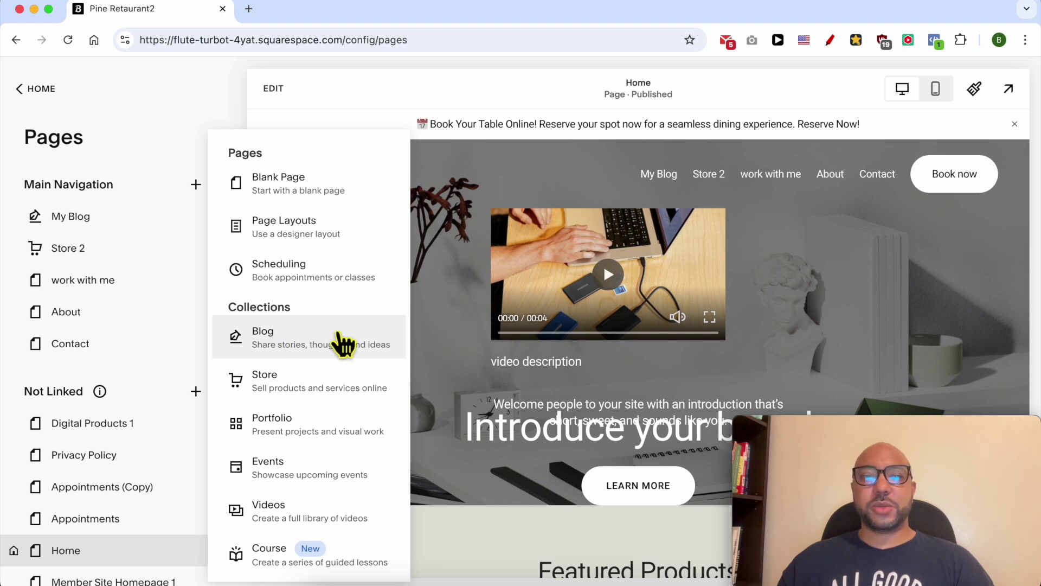
pyautogui.click(74, 149)
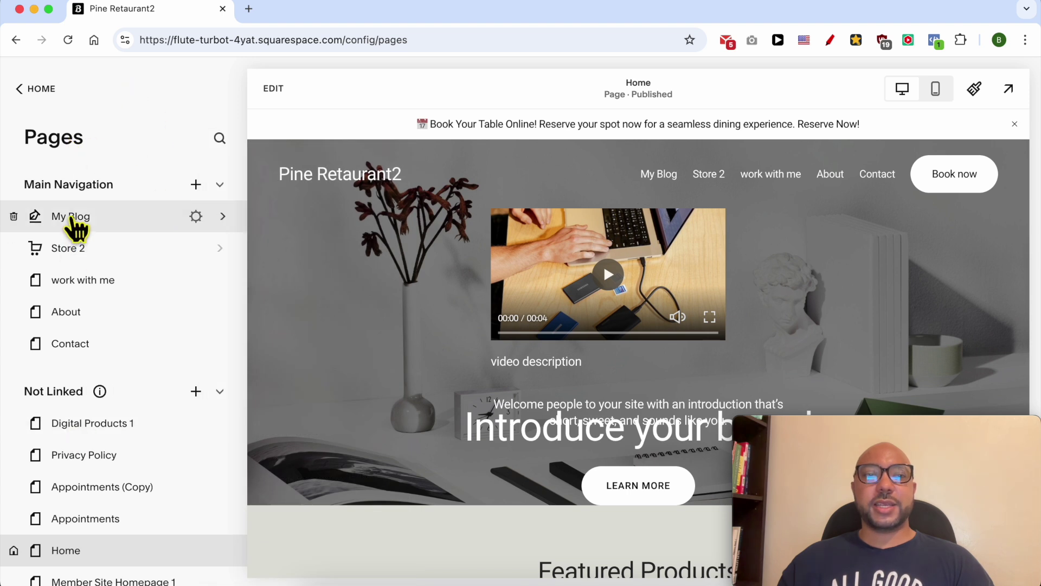
pyautogui.click(114, 220)
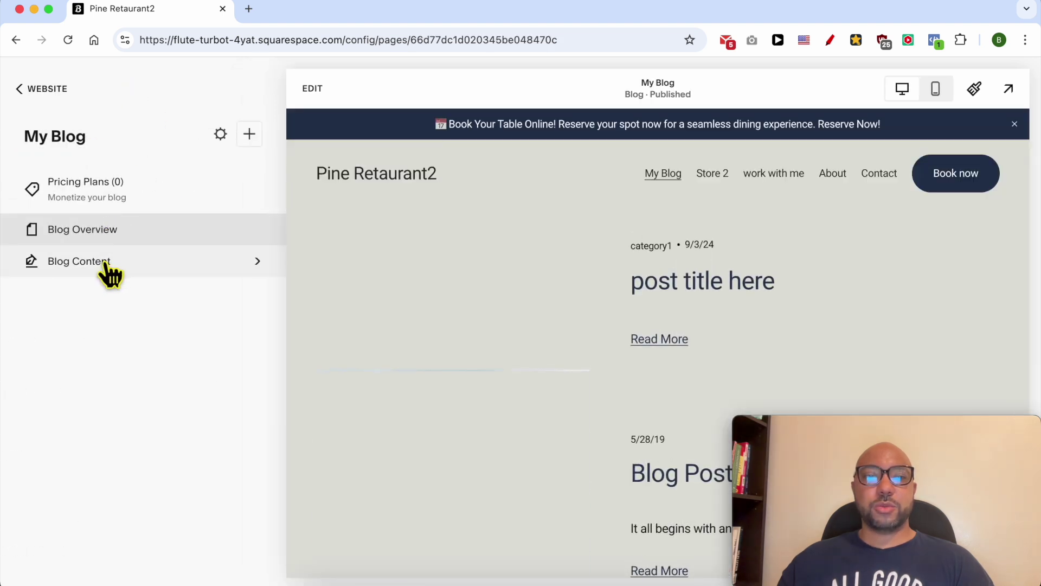
pyautogui.click(109, 262)
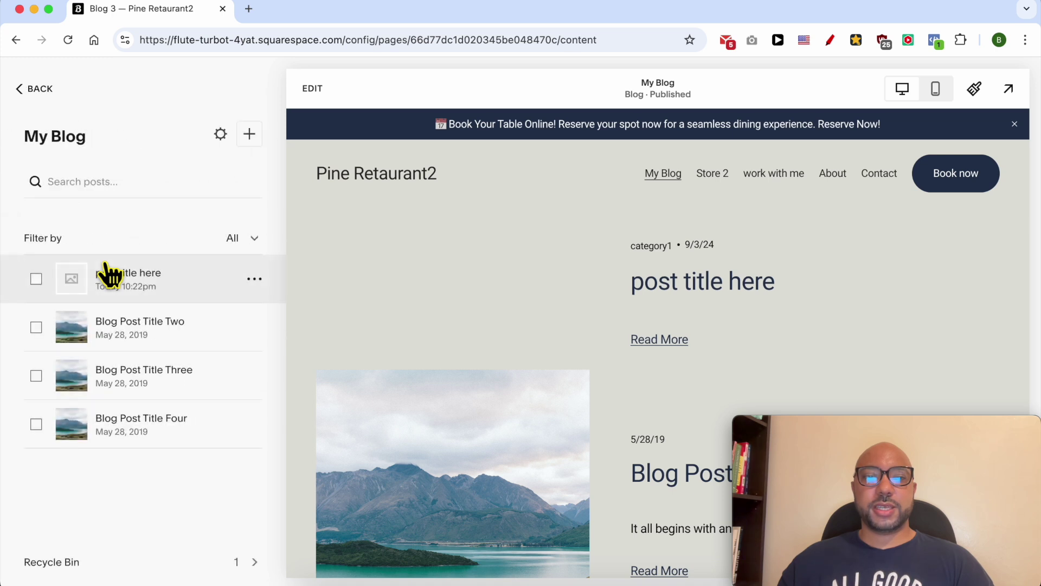
# Create a draft post titled 'how to do something' with body 'blog post body here'.
pyautogui.click(250, 135)
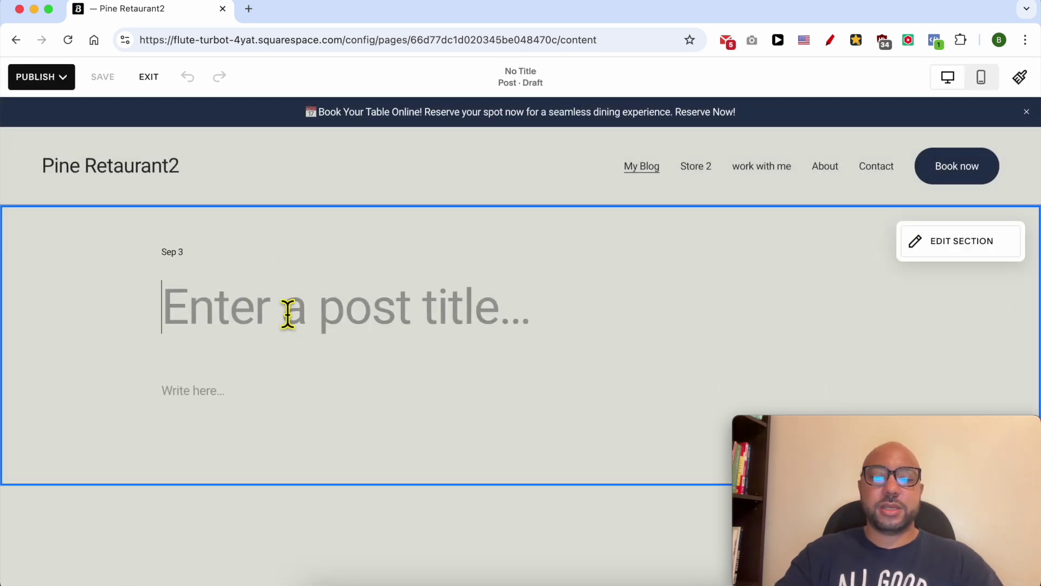
pyautogui.write('how to do ')
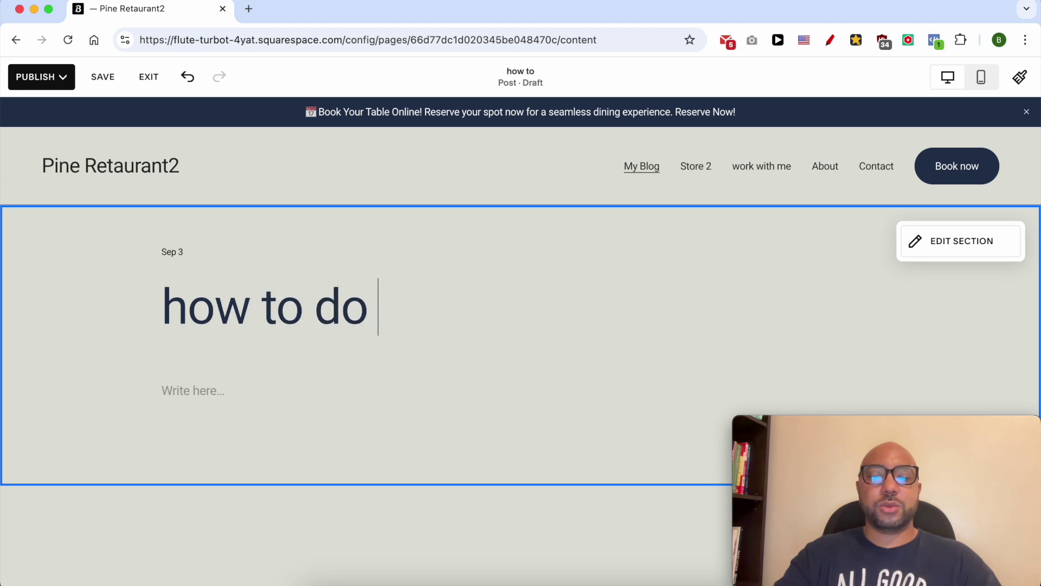
pyautogui.write('something')
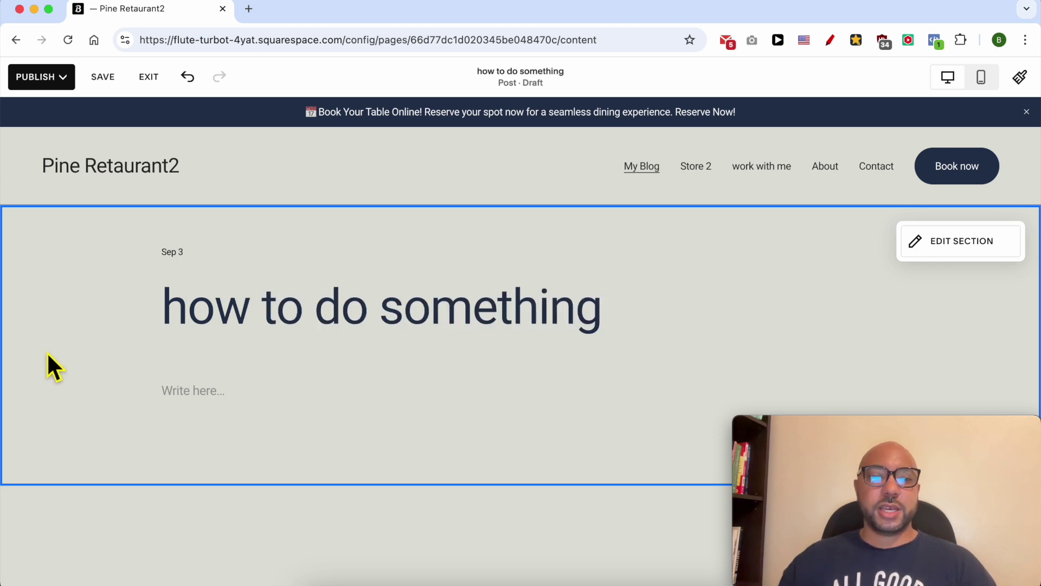
pyautogui.click(176, 394)
pyautogui.write('blog post body here')
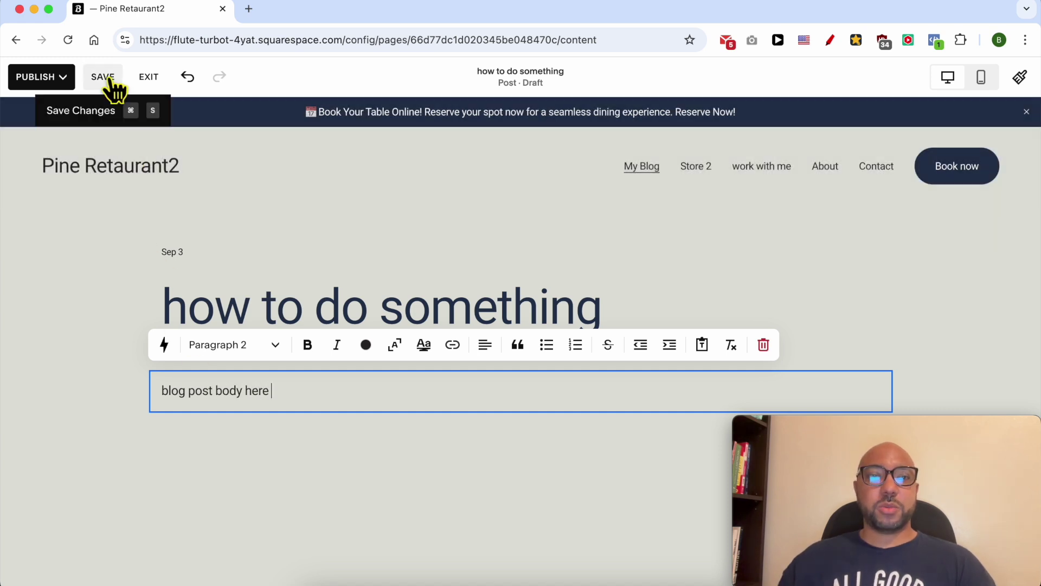
# Publish 'how to do something' immediately, then return to the My Blog post list.
pyautogui.click(63, 82)
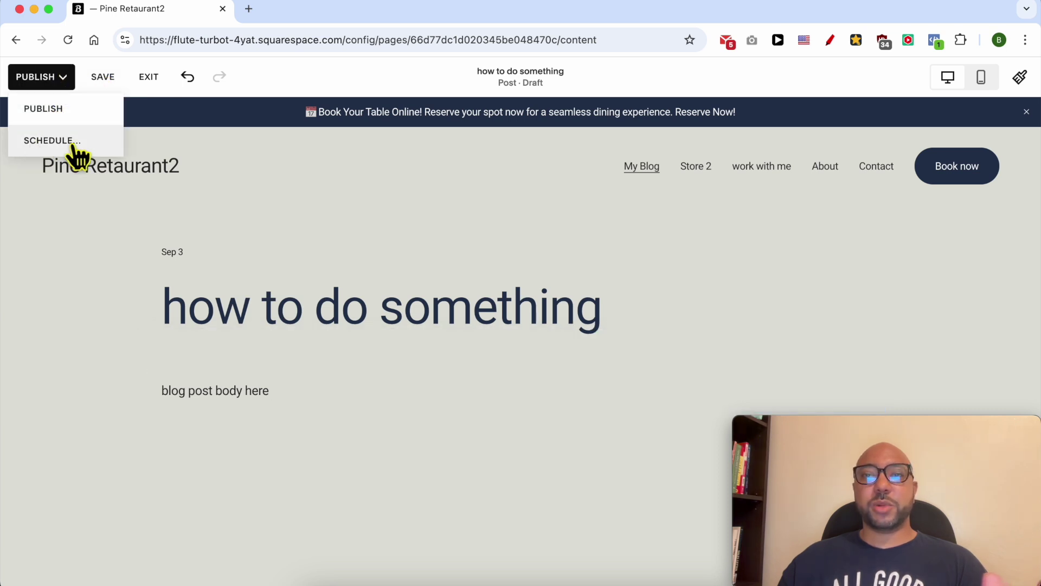
pyautogui.click(63, 111)
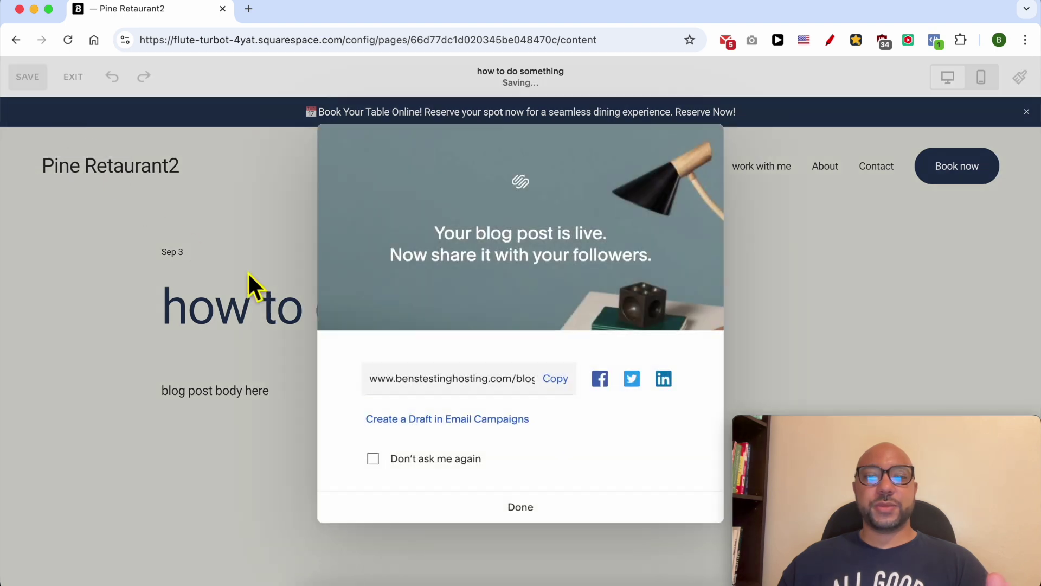
pyautogui.moveTo(431, 231); pyautogui.dragTo(603, 234)
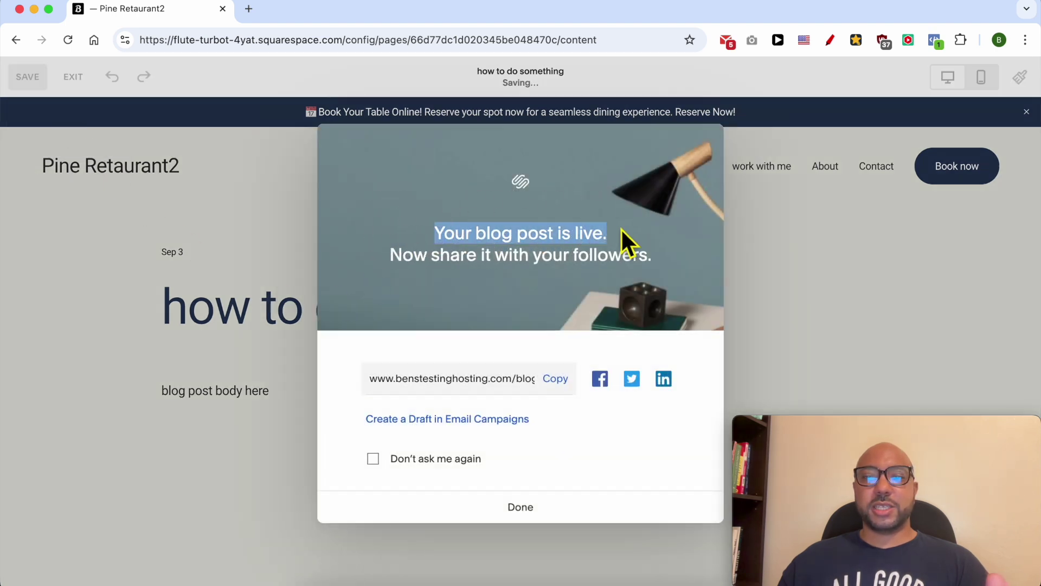
pyautogui.click(534, 505)
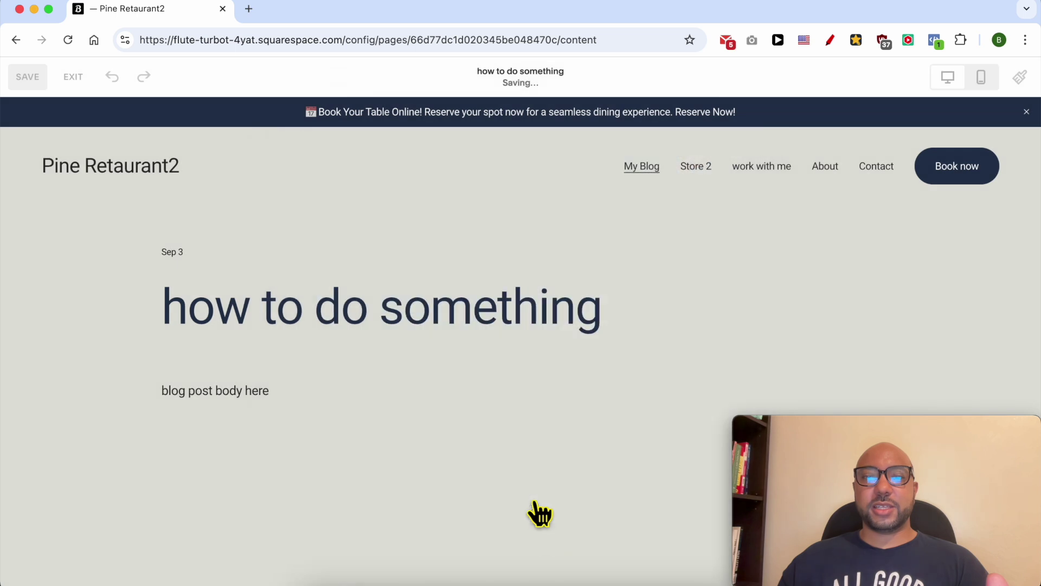
pyautogui.click(532, 496)
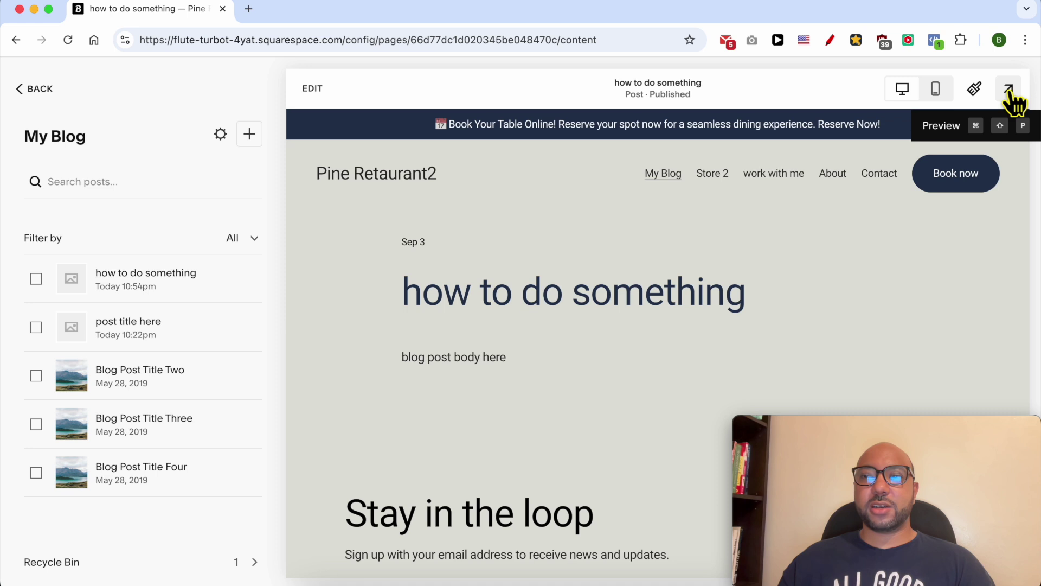
pyautogui.click(1009, 89)
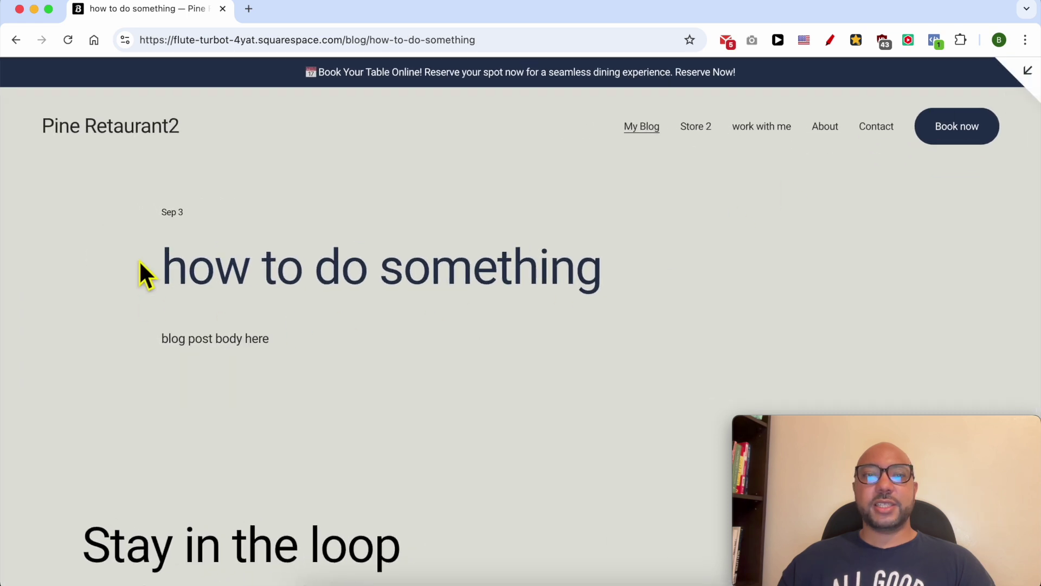
pyautogui.moveTo(515, 41); pyautogui.dragTo(31, 49)
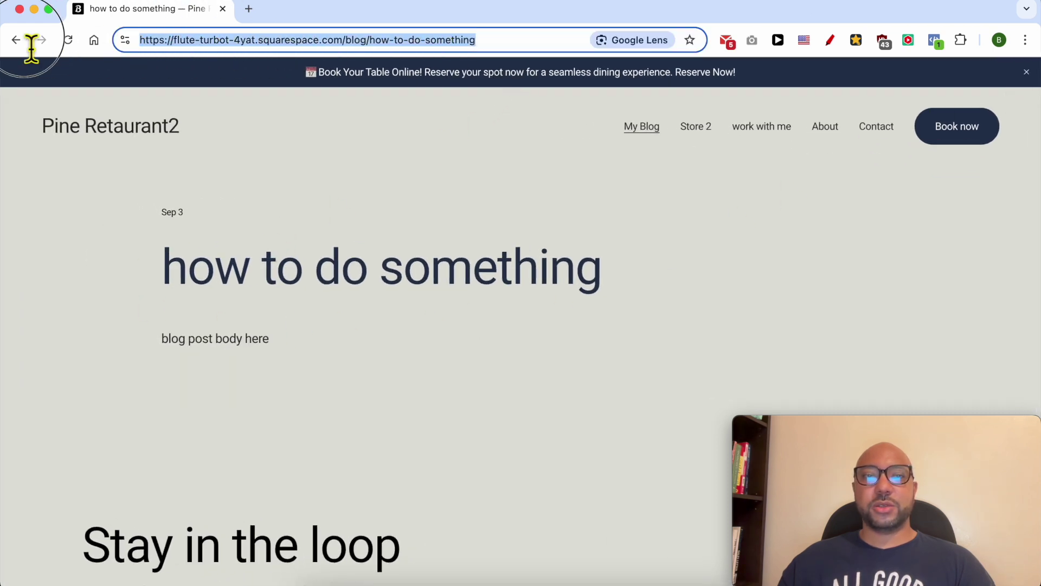
pyautogui.moveTo(130, 269); pyautogui.dragTo(678, 266)
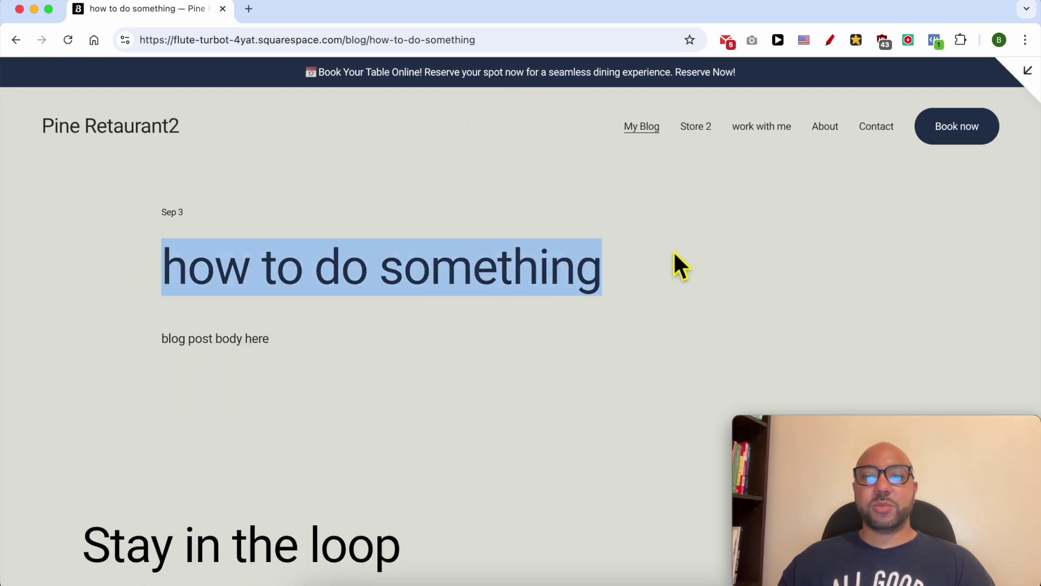
pyautogui.tripleClick(195, 349)
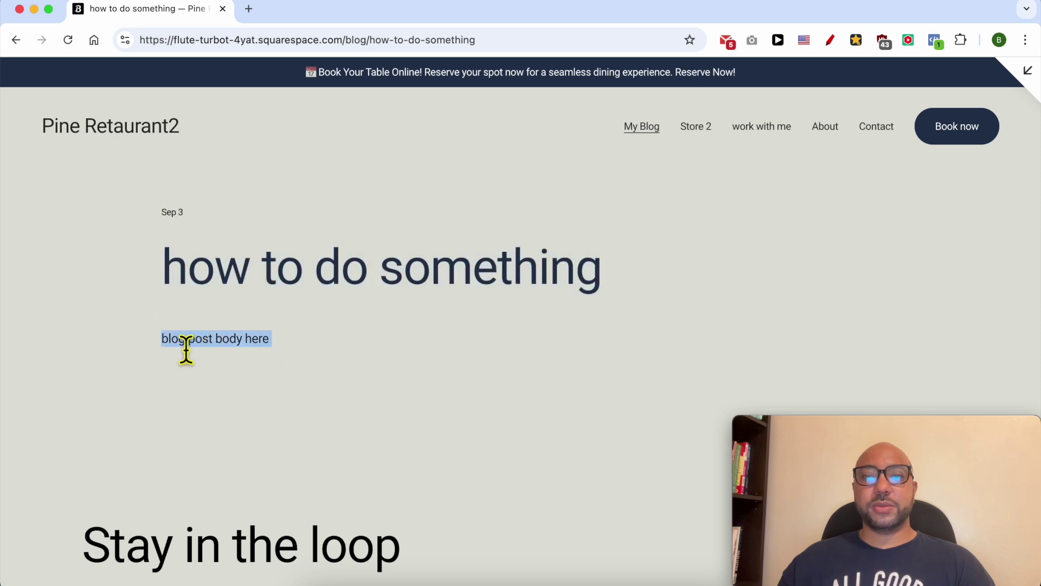
pyautogui.moveTo(494, 43); pyautogui.dragTo(378, 51)
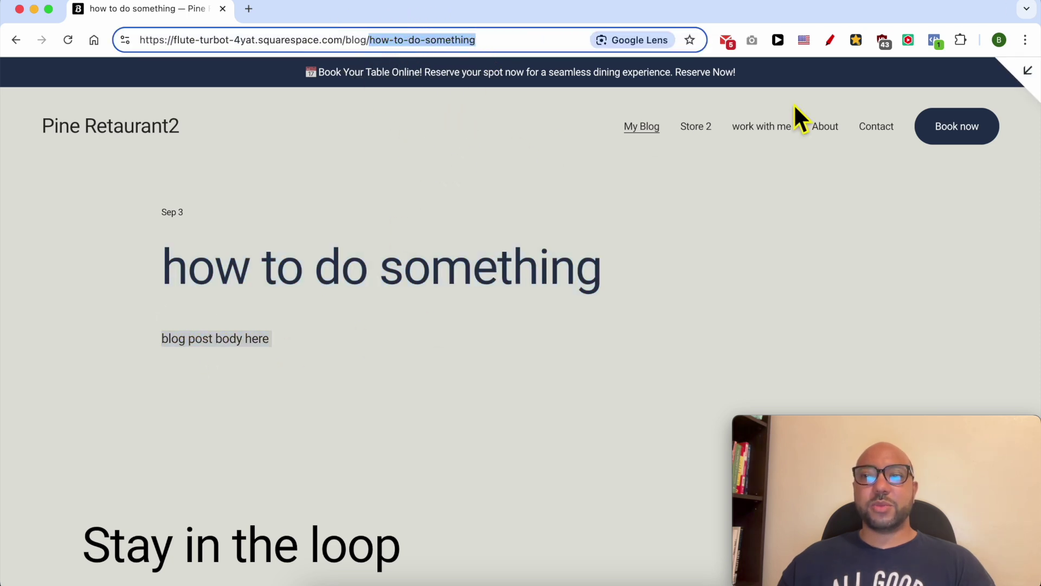
pyautogui.press('Escape')
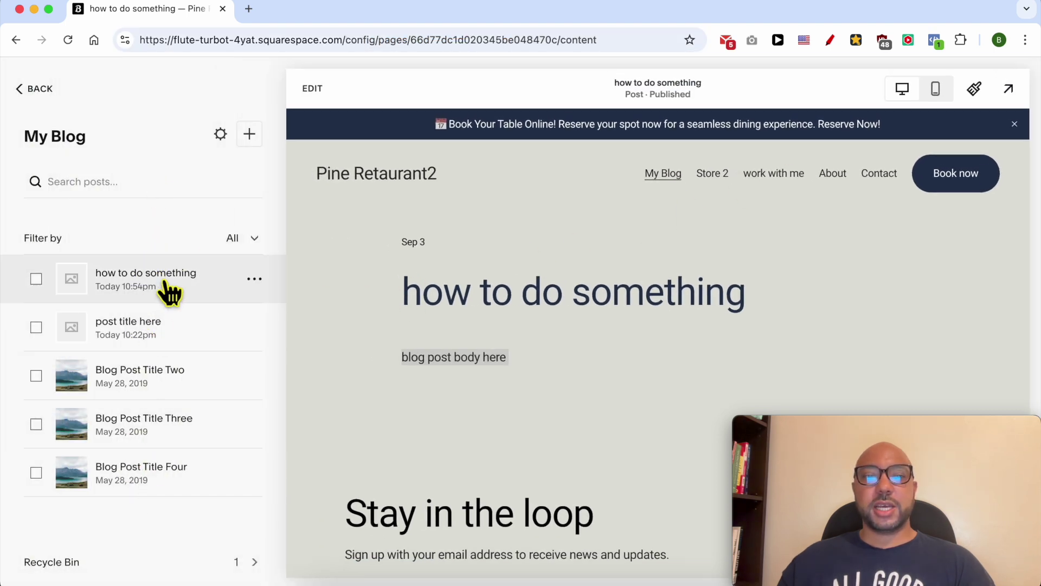
# In the post's settings, replace the 'how-to-do-something' Post URL slug with a new slug.
pyautogui.click(254, 280)
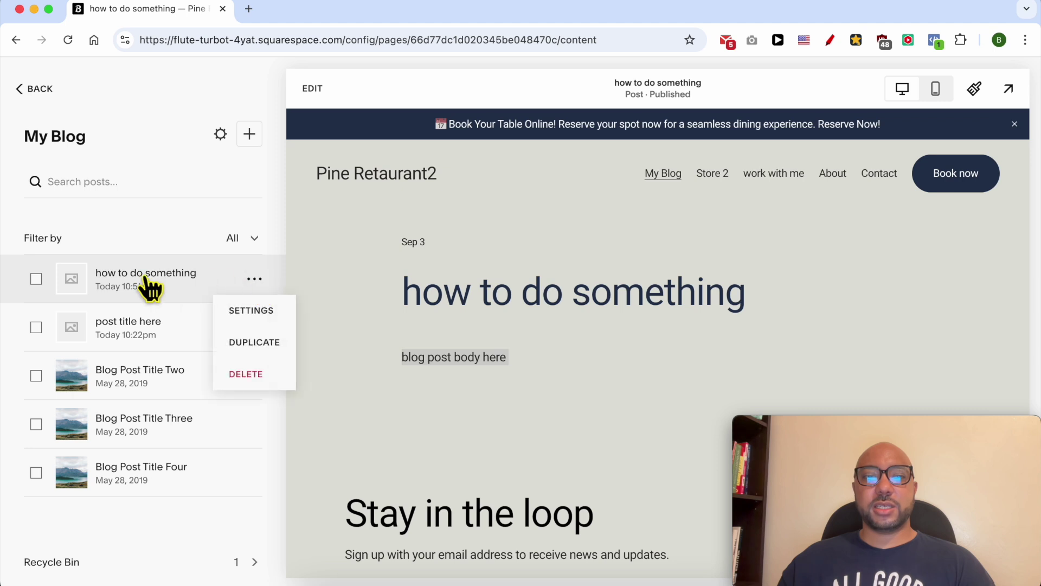
pyautogui.click(241, 313)
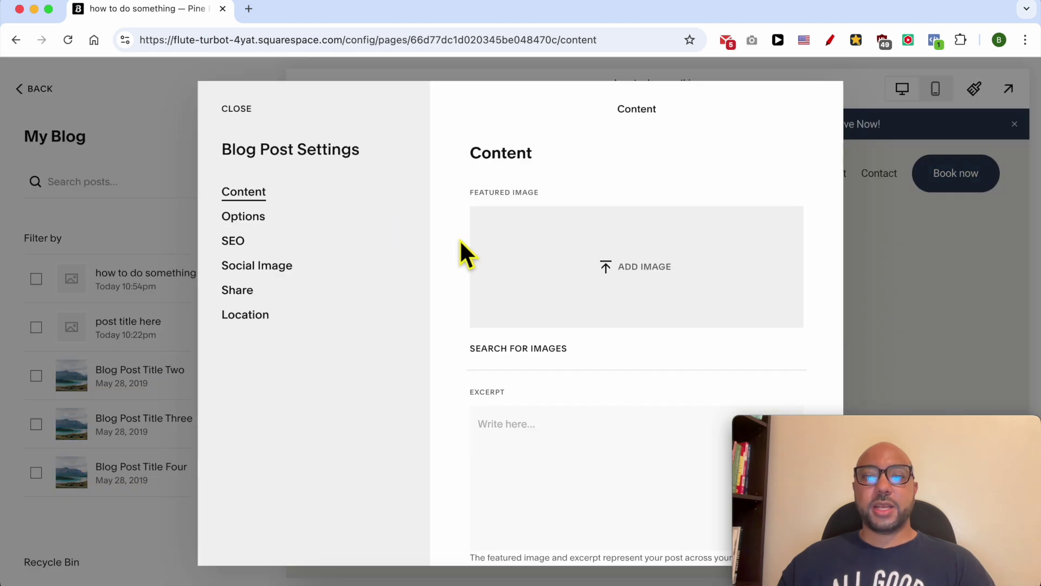
pyautogui.scroll(-5, 461, 243)
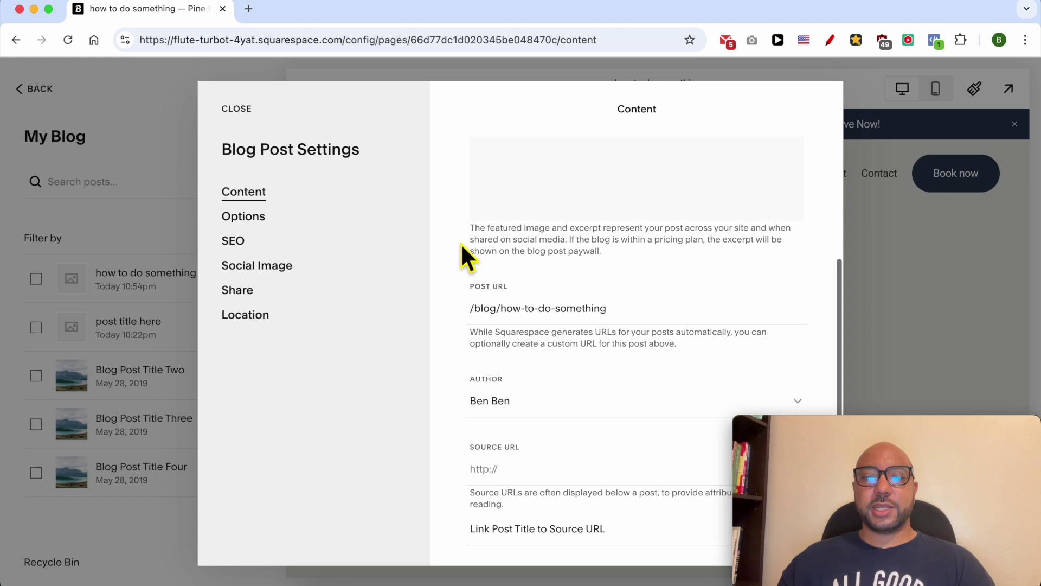
pyautogui.tripleClick(499, 288)
pyautogui.tripleClick(574, 309)
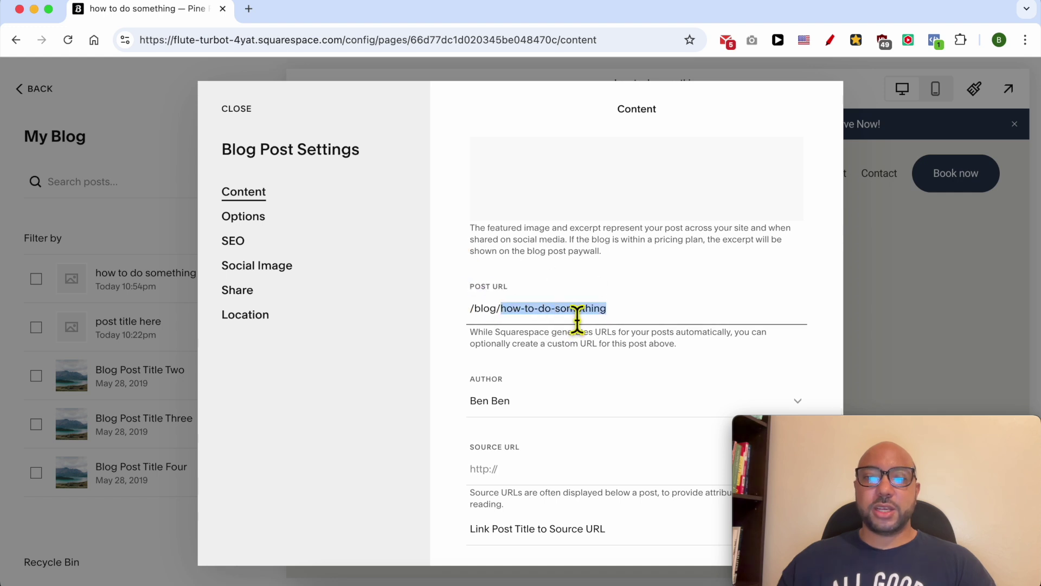
pyautogui.write('edit')
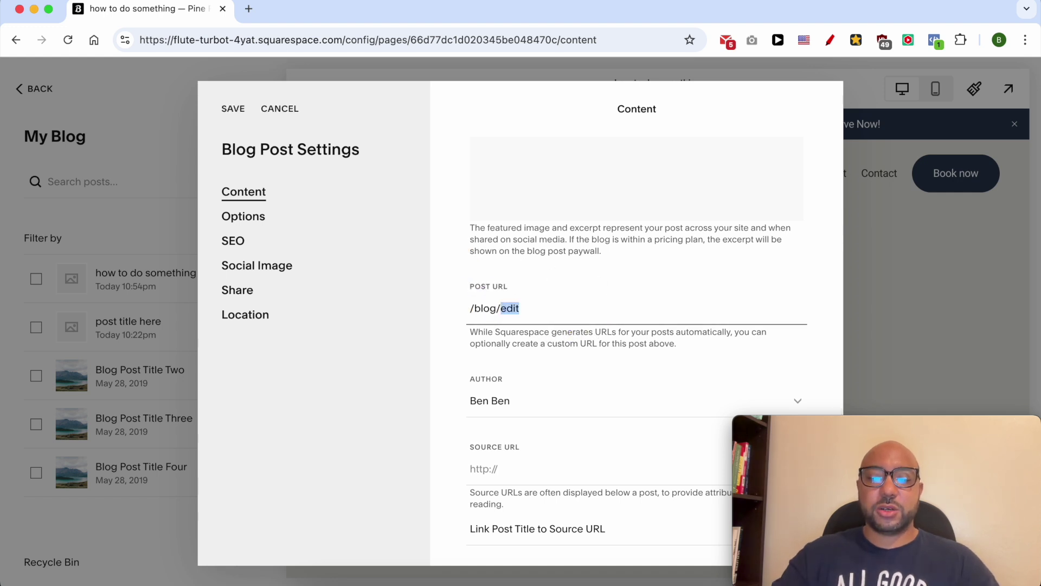
pyautogui.write('wurlhere')
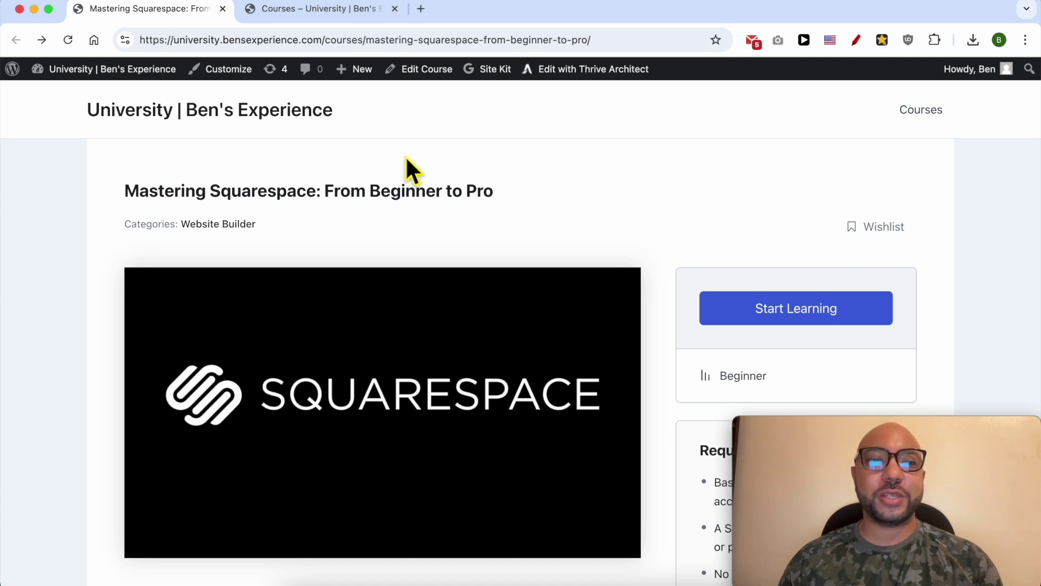
# Highlight the site title and the 'Mastering Squarespace: From Beginner to Pro' heading.
pyautogui.tripleClick(377, 110)
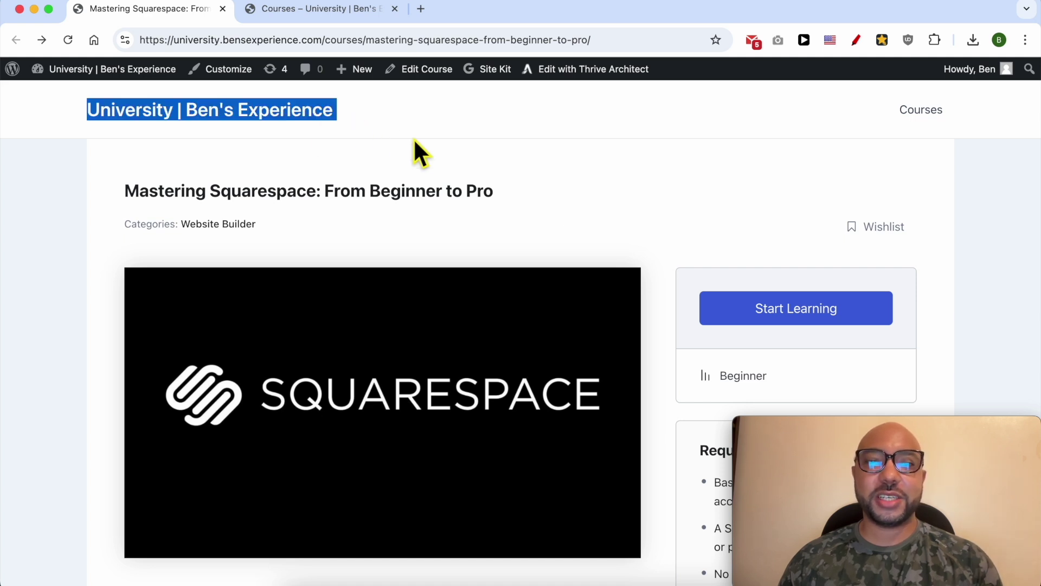
pyautogui.tripleClick(515, 191)
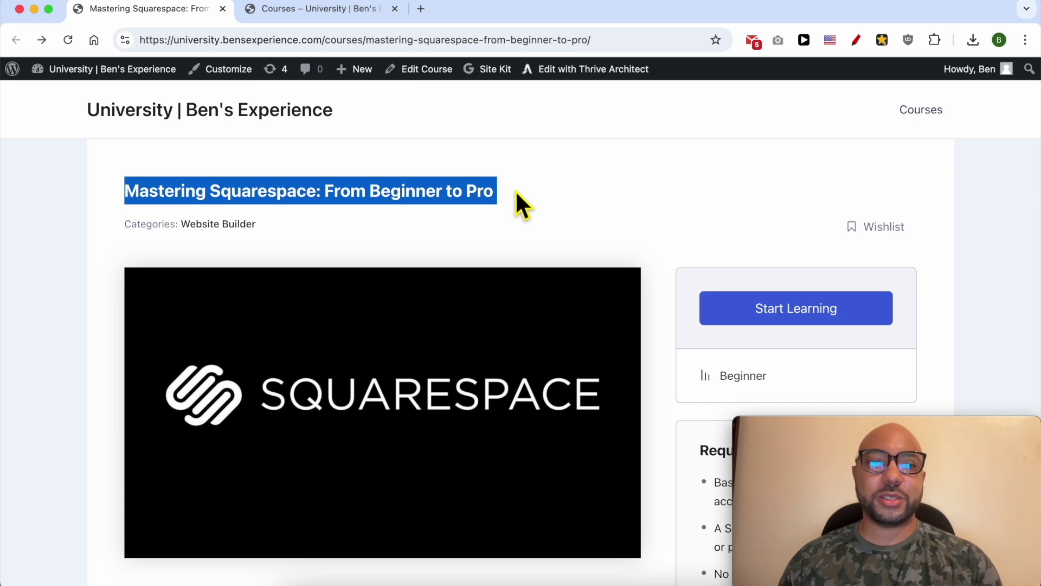
pyautogui.click(602, 214)
pyautogui.scroll(-5, 602, 213)
pyautogui.scroll(-10, 456, 341)
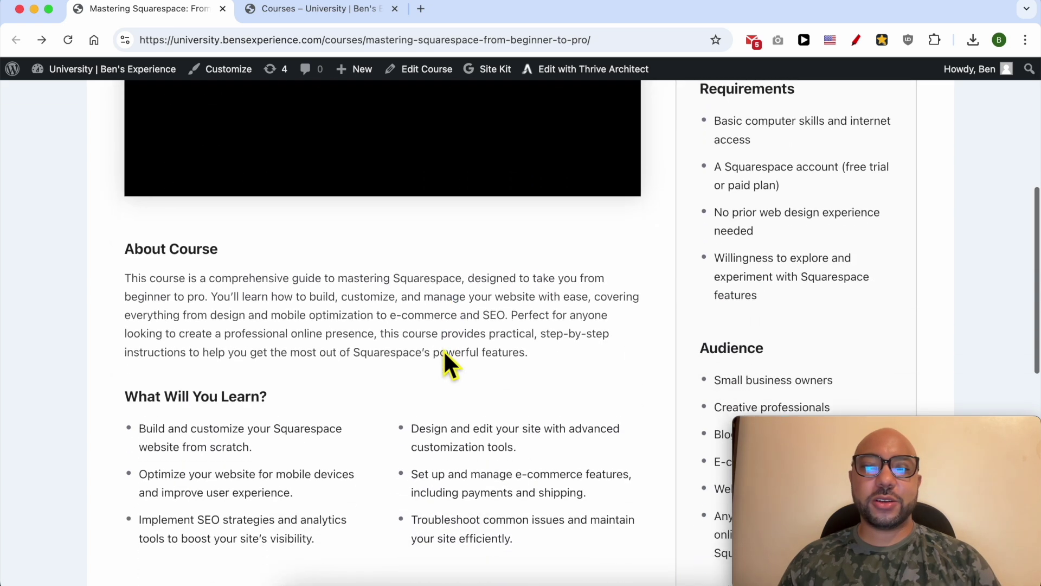
pyautogui.scroll(-3, 380, 401)
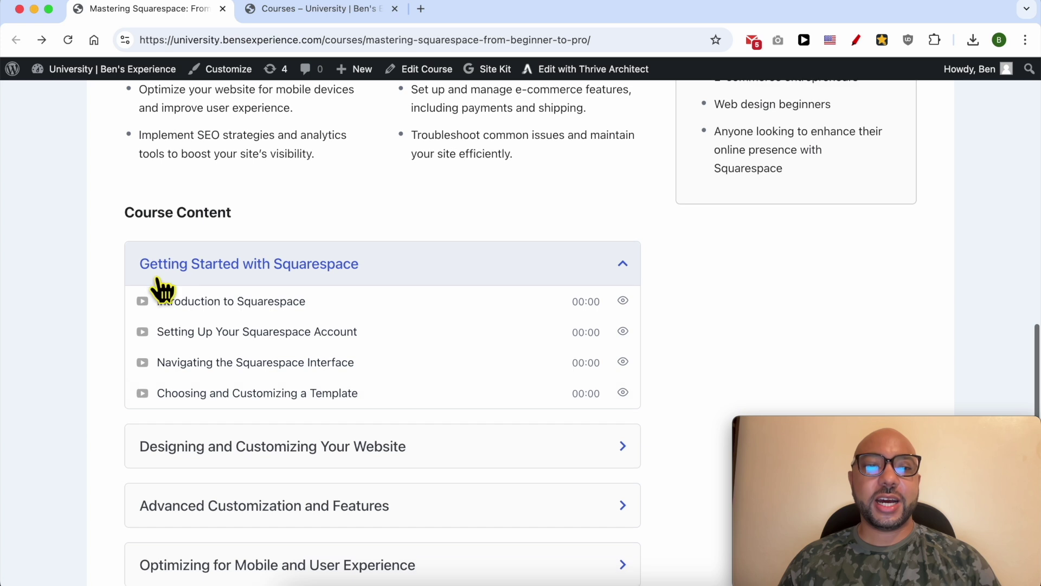
pyautogui.scroll(-3, 267, 453)
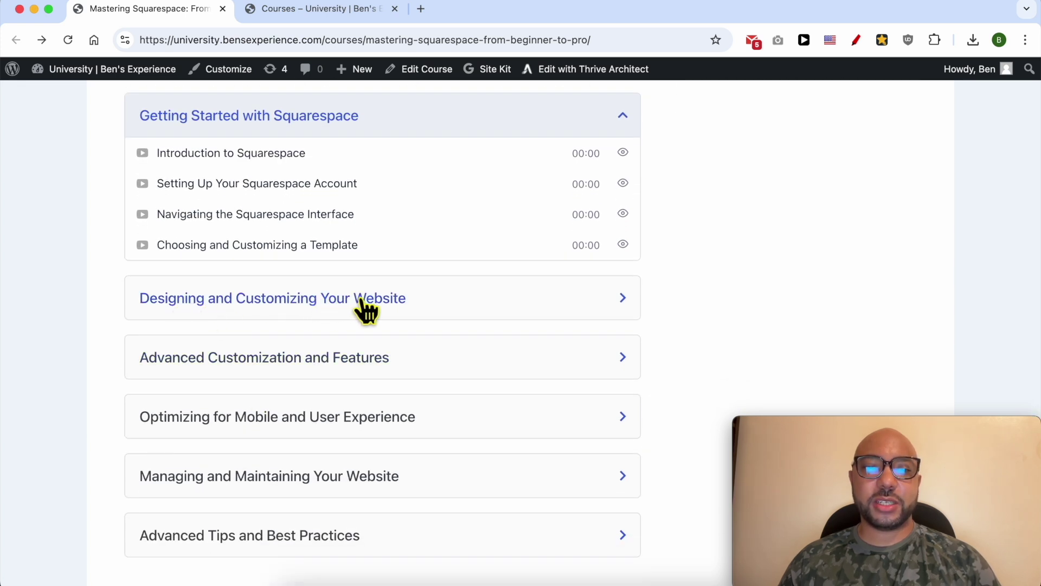
# Expand the Designing, Advanced Customization, Mobile, Managing and Advanced Tips modules.
pyautogui.click(376, 309)
pyautogui.click(320, 479)
pyautogui.scroll(-3, 320, 453)
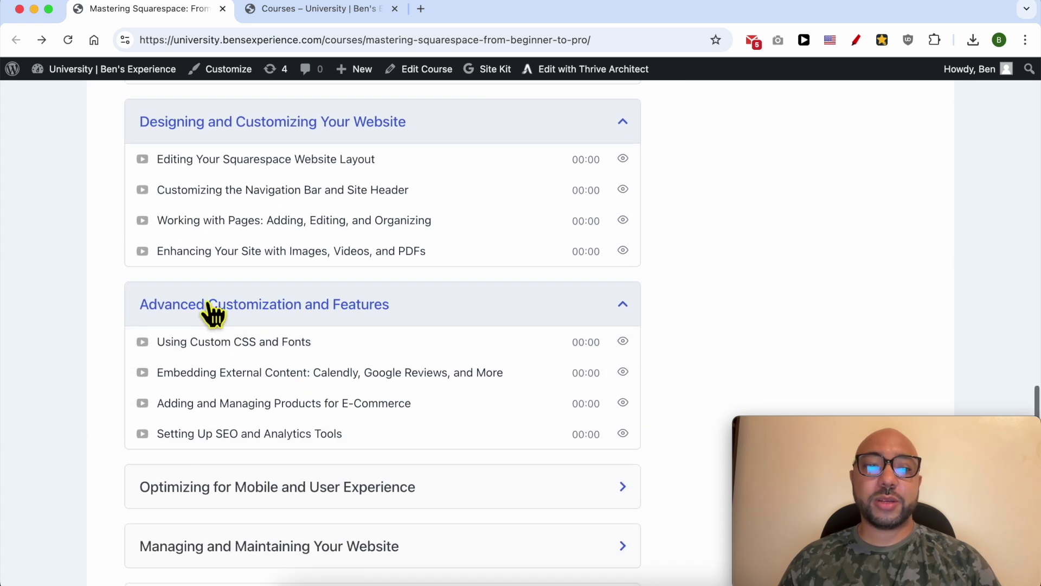
pyautogui.scroll(-3, 271, 312)
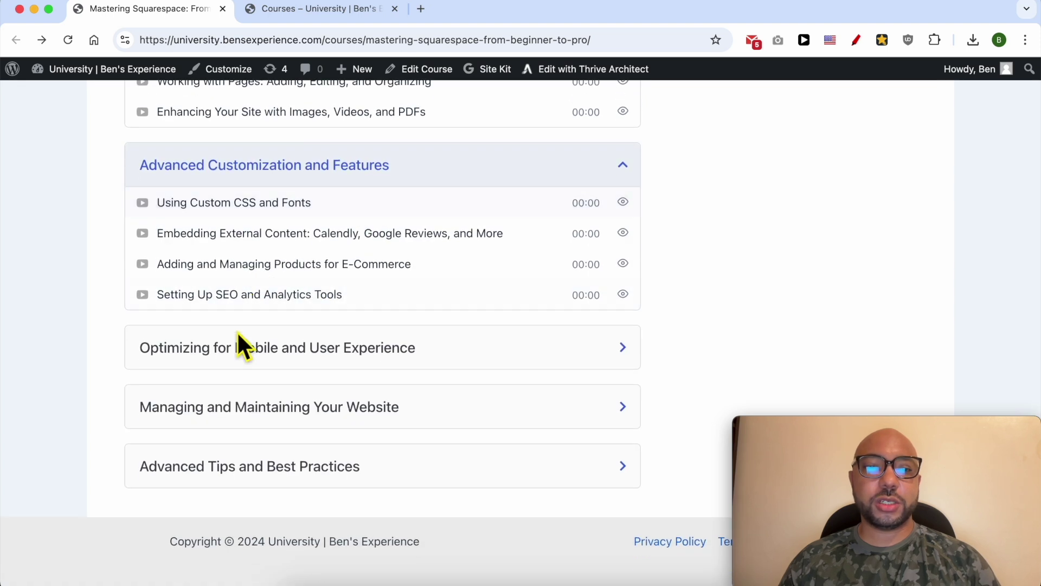
pyautogui.click(236, 346)
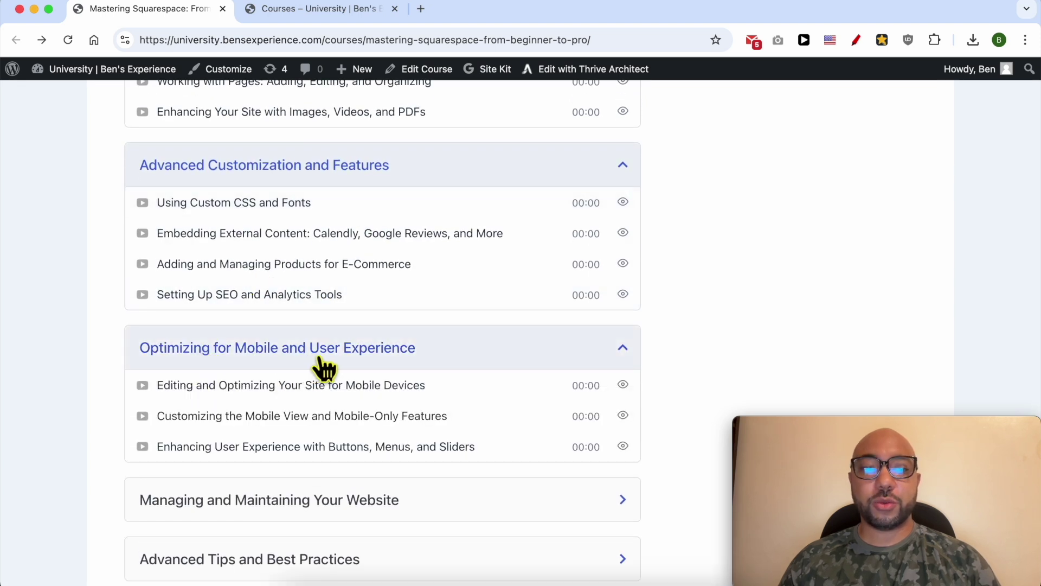
pyautogui.scroll(-1, 393, 367)
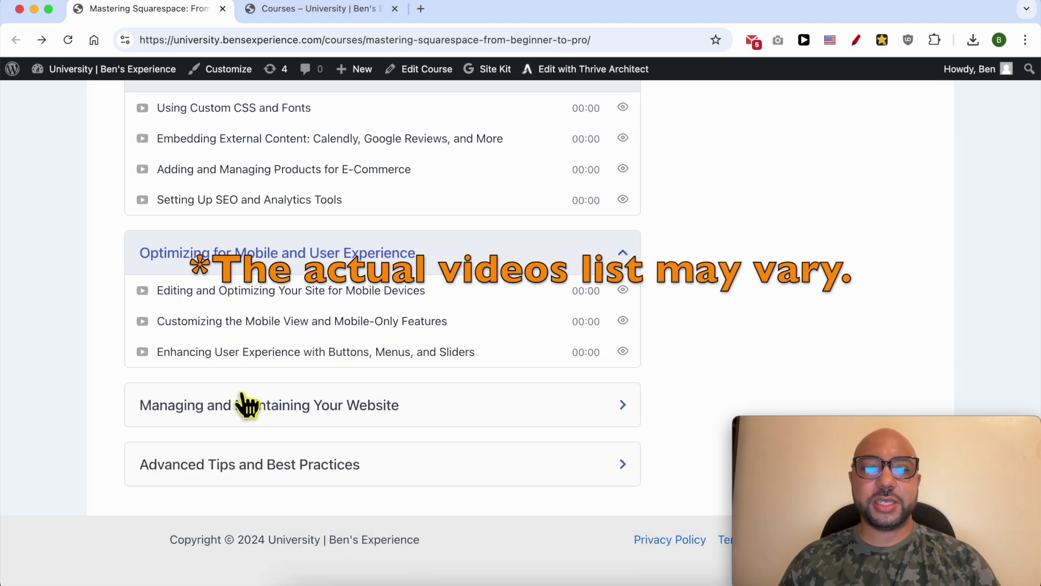
pyautogui.click(238, 406)
pyautogui.scroll(-3, 304, 337)
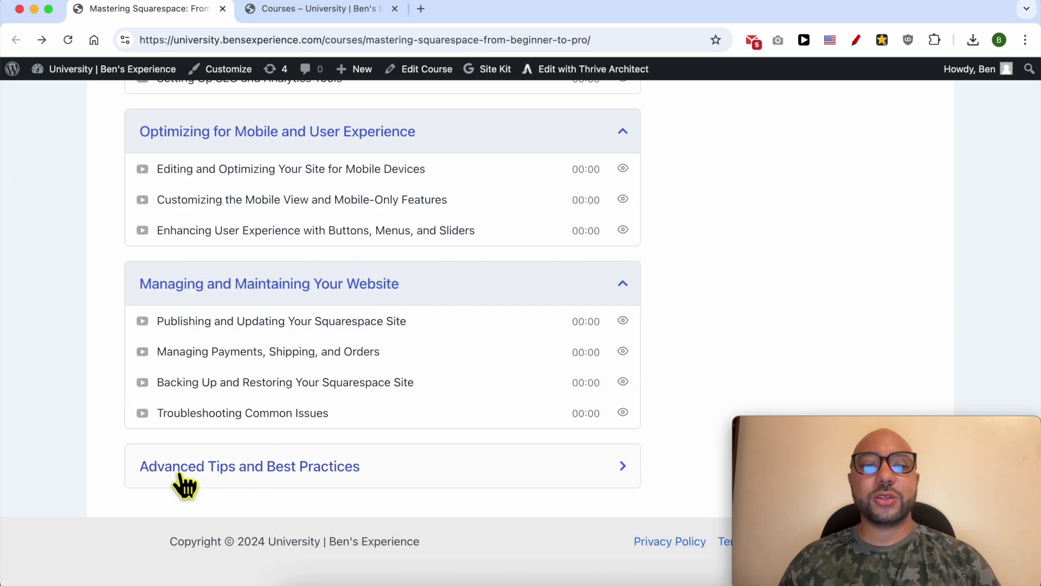
pyautogui.click(276, 471)
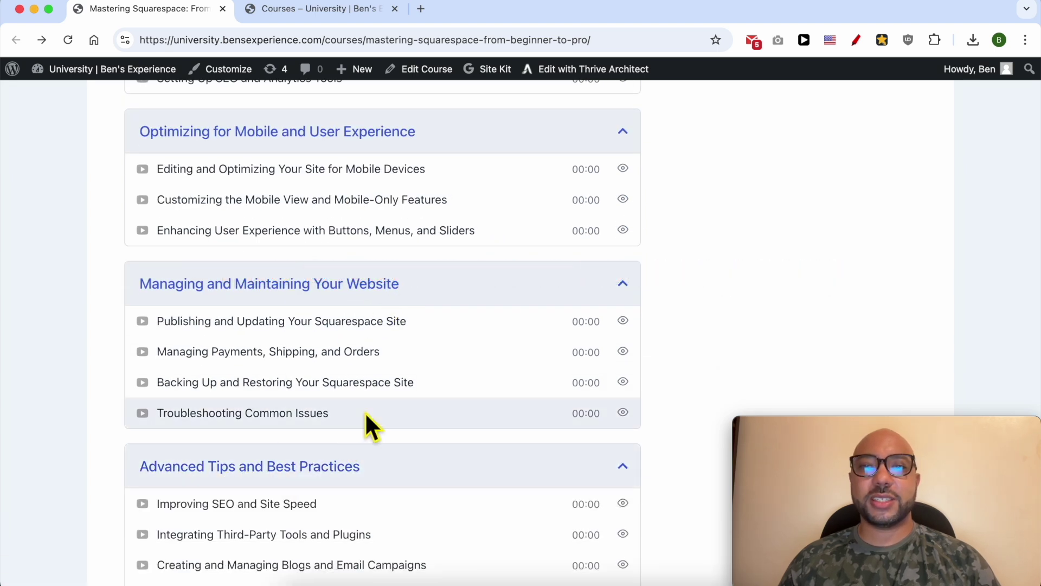
pyautogui.scroll(-3, 325, 380)
pyautogui.scroll(15, 282, 350)
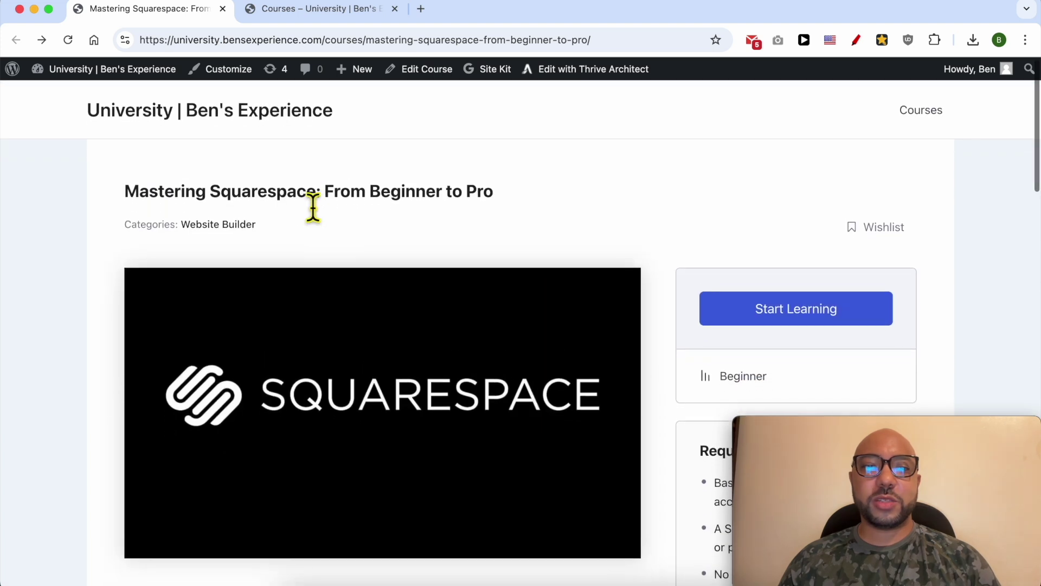
pyautogui.click(310, 11)
# Browse down the Courses cards, select the site domain, then preview the Squarespace post.
pyautogui.scroll(-3, 380, 166)
pyautogui.scroll(-6, 380, 168)
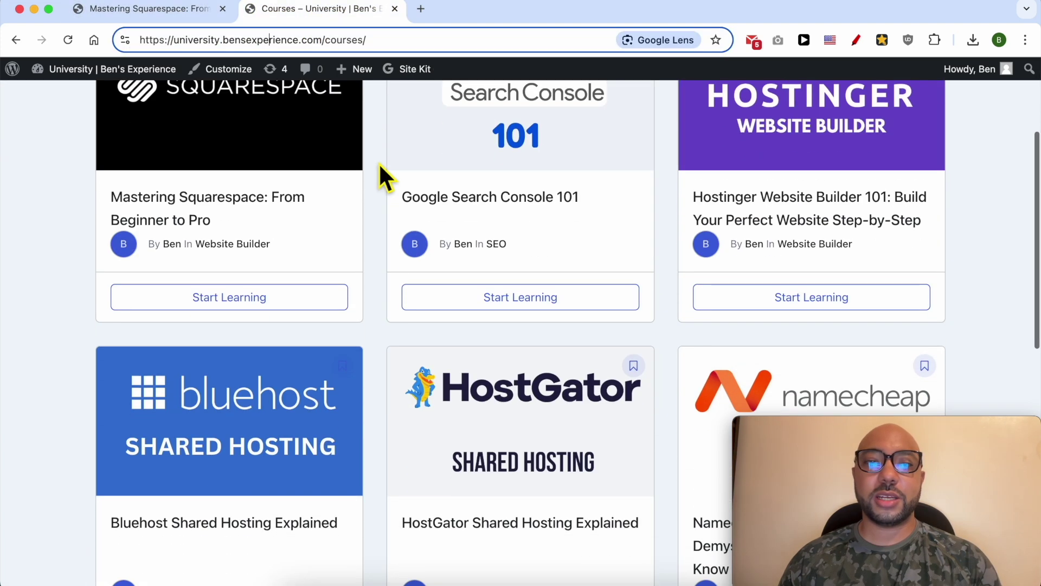
pyautogui.scroll(-5, 380, 166)
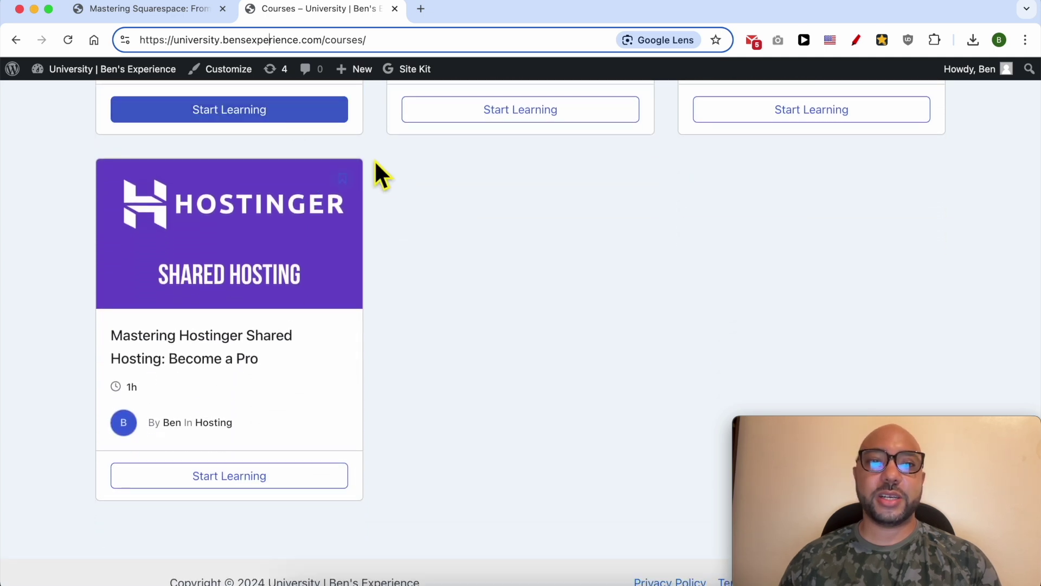
pyautogui.moveTo(324, 40); pyautogui.dragTo(128, 42)
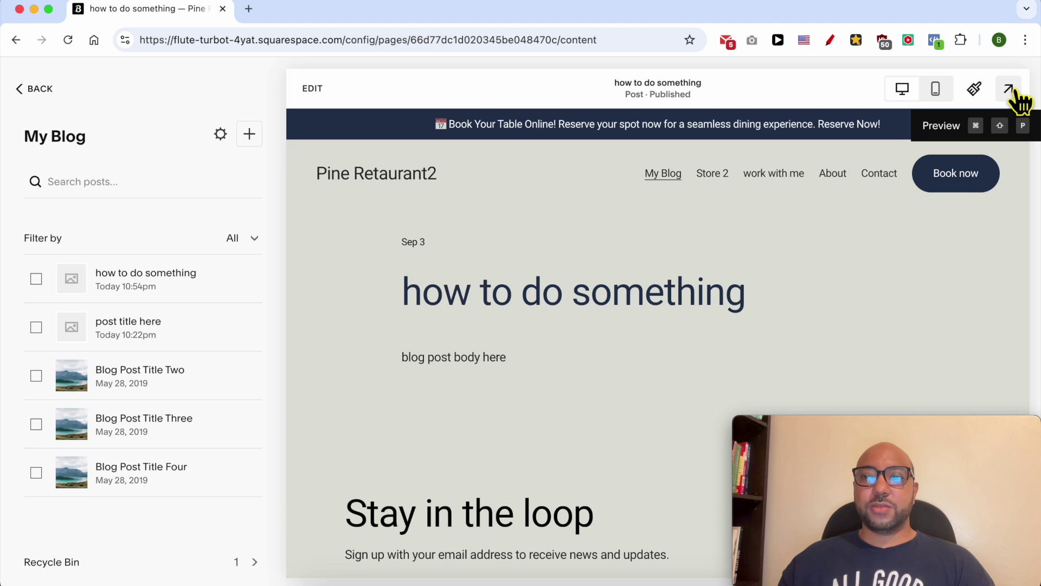
pyautogui.click(1012, 87)
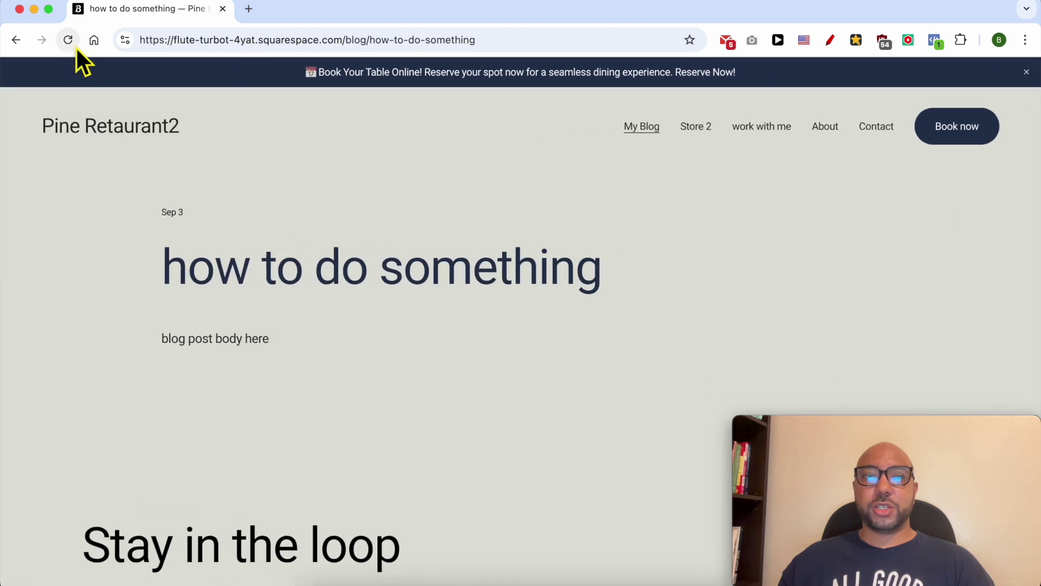
# Reopen 'how to do something' from My Blog and preview it at /blog/addnewurlhere.
pyautogui.click(73, 43)
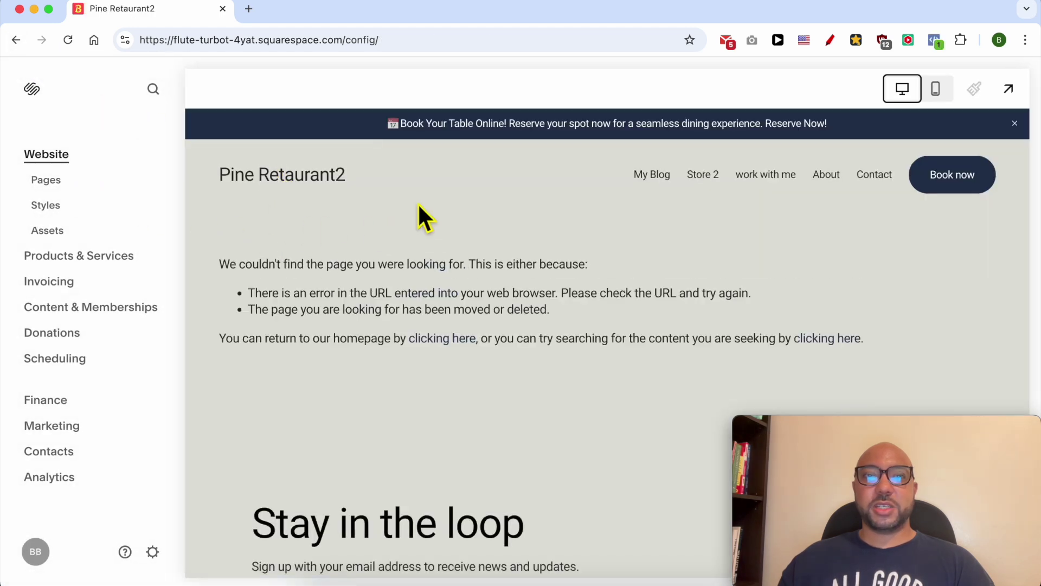
pyautogui.click(61, 183)
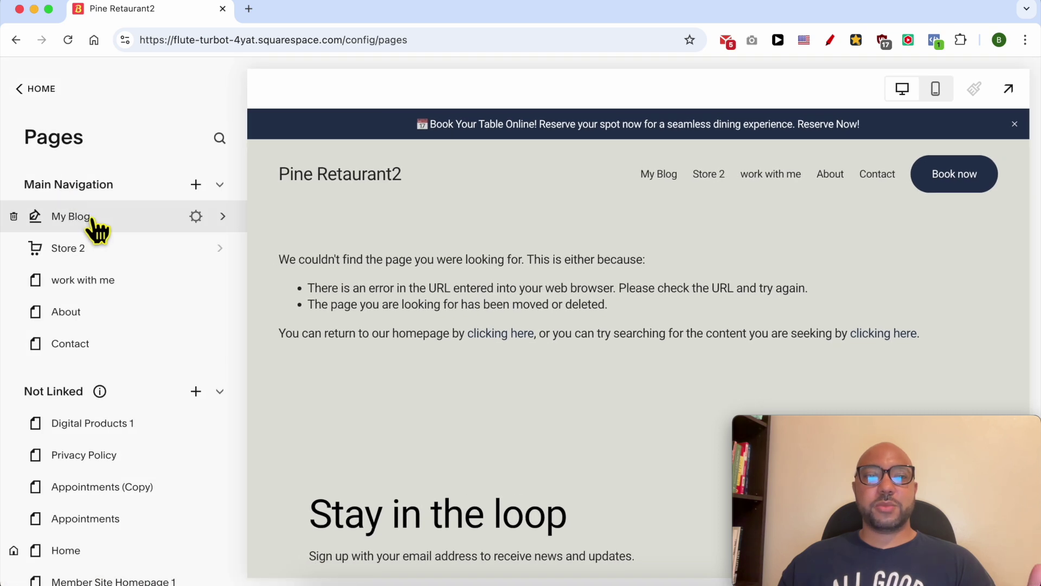
pyautogui.click(91, 218)
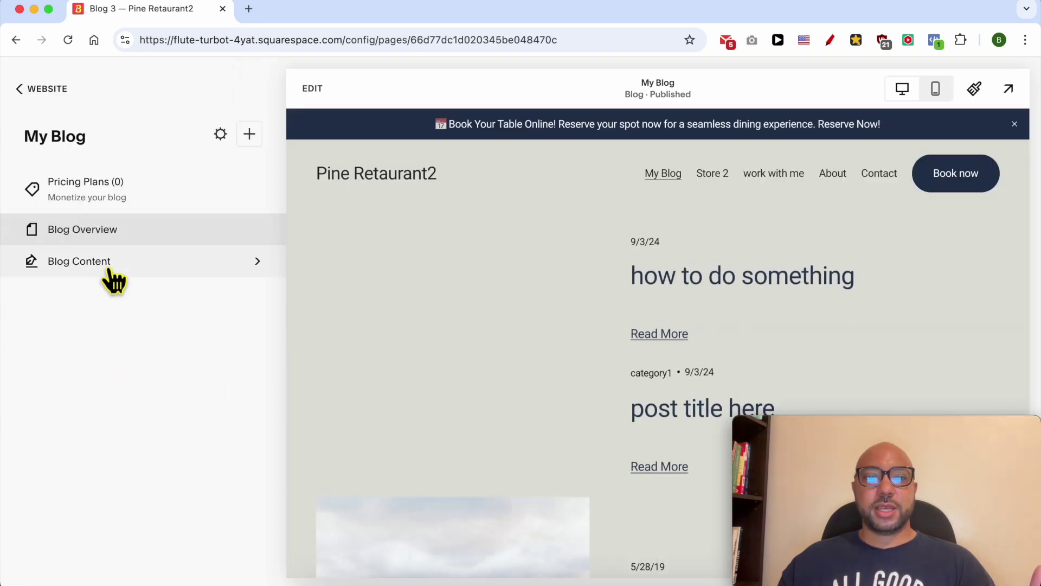
pyautogui.click(109, 269)
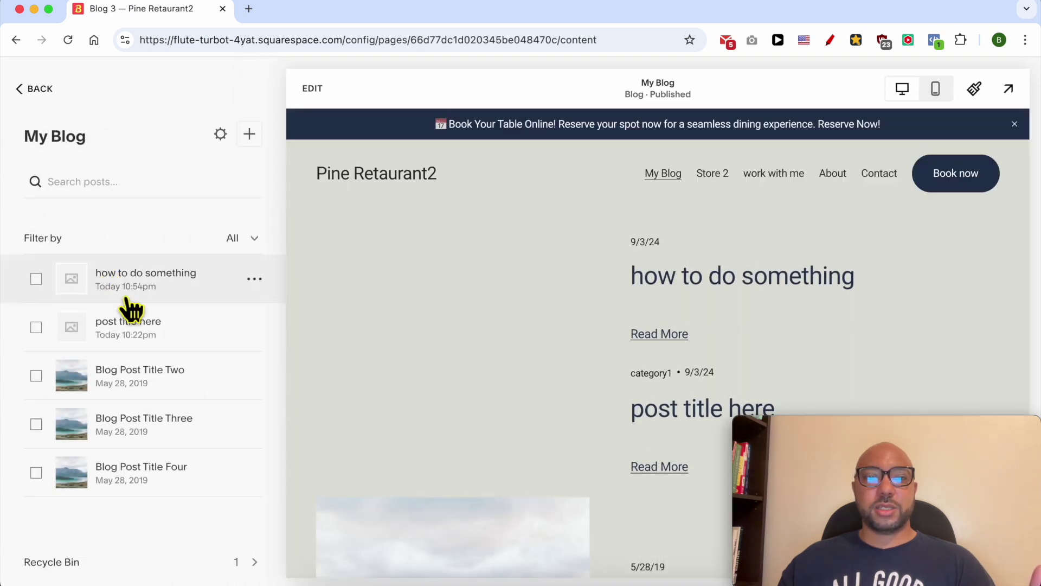
pyautogui.click(171, 282)
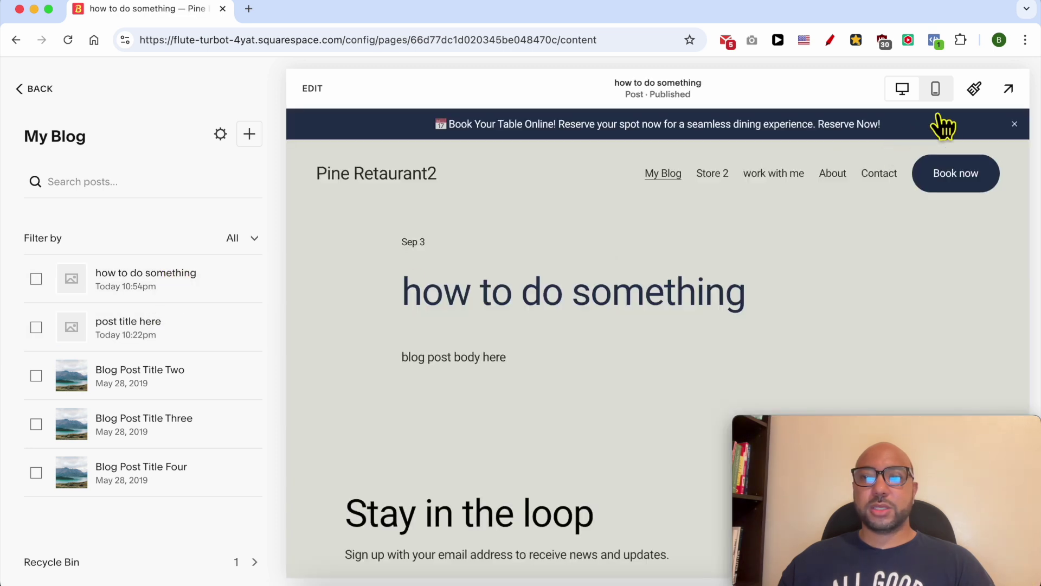
pyautogui.click(1008, 90)
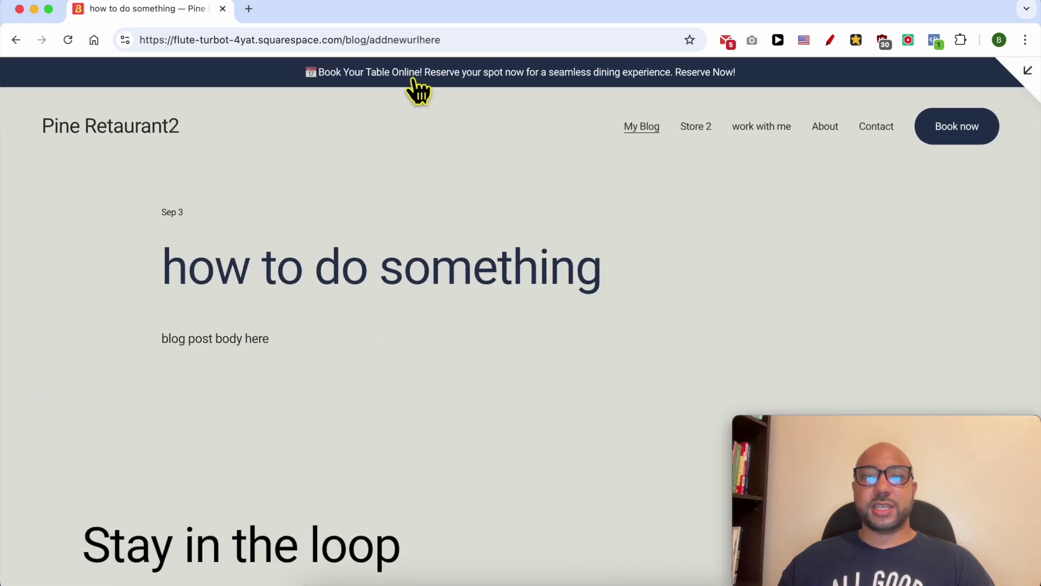
pyautogui.moveTo(442, 39); pyautogui.dragTo(372, 40)
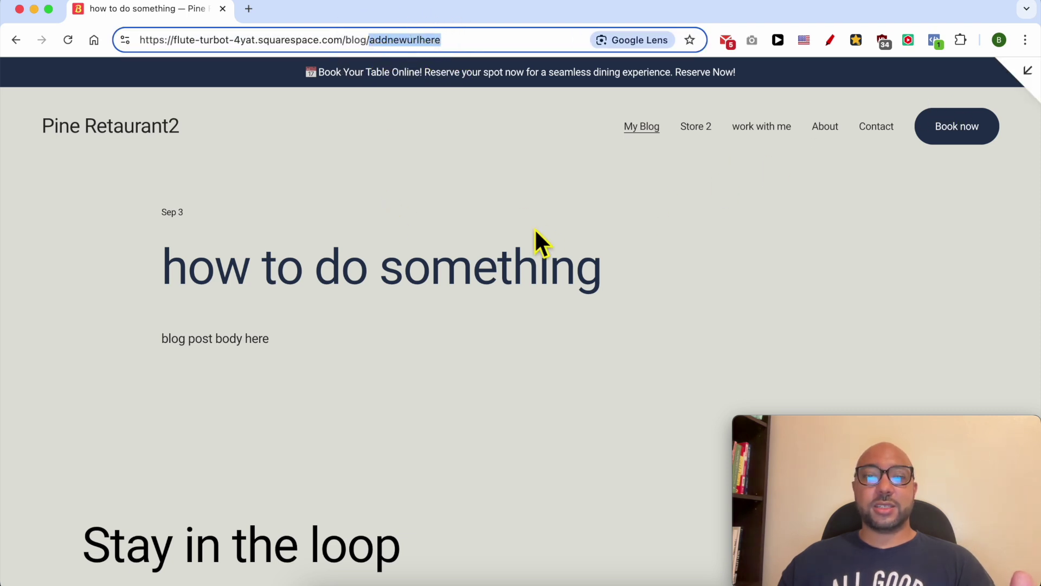
# Add the new category 'categoryname' under the post's settings Options tab.
pyautogui.click(1028, 71)
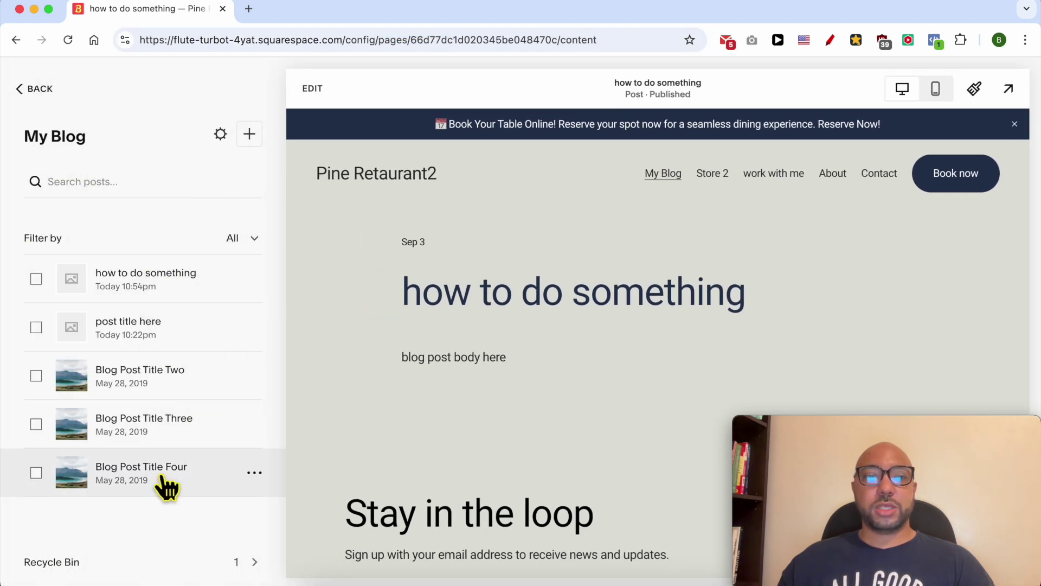
pyautogui.moveTo(165, 298)
pyautogui.click(254, 279)
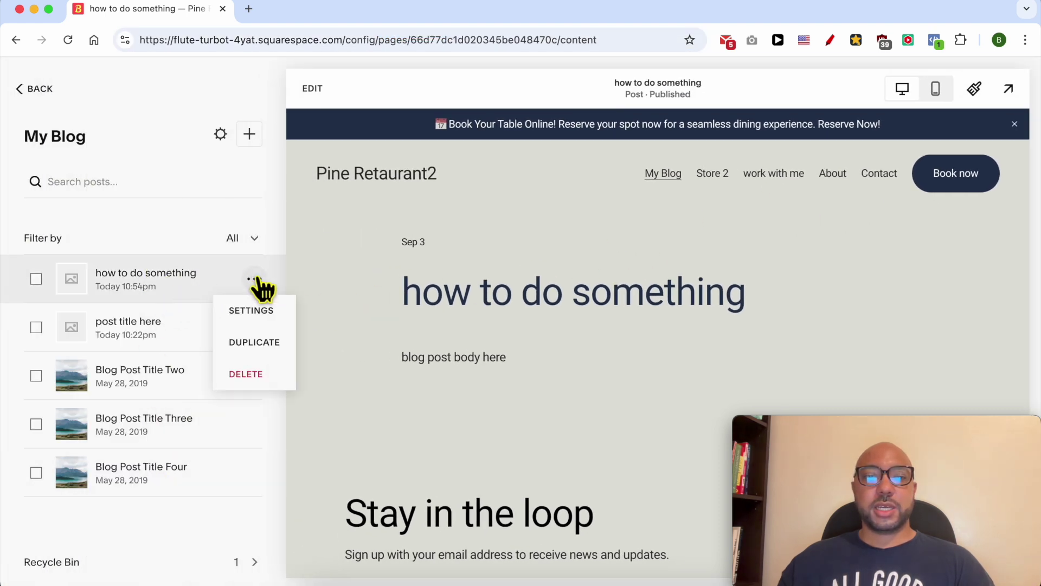
pyautogui.click(253, 315)
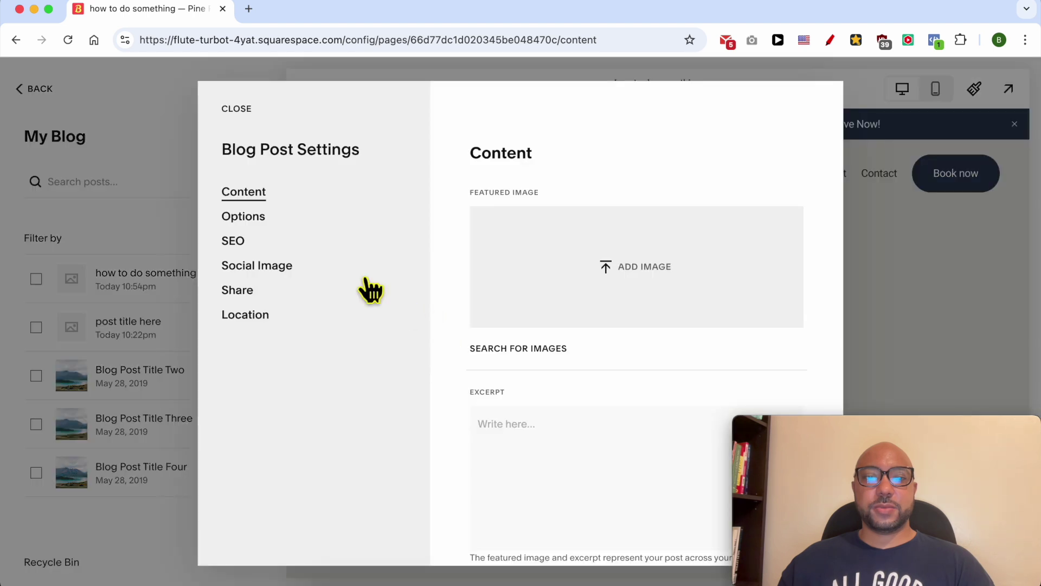
pyautogui.click(263, 220)
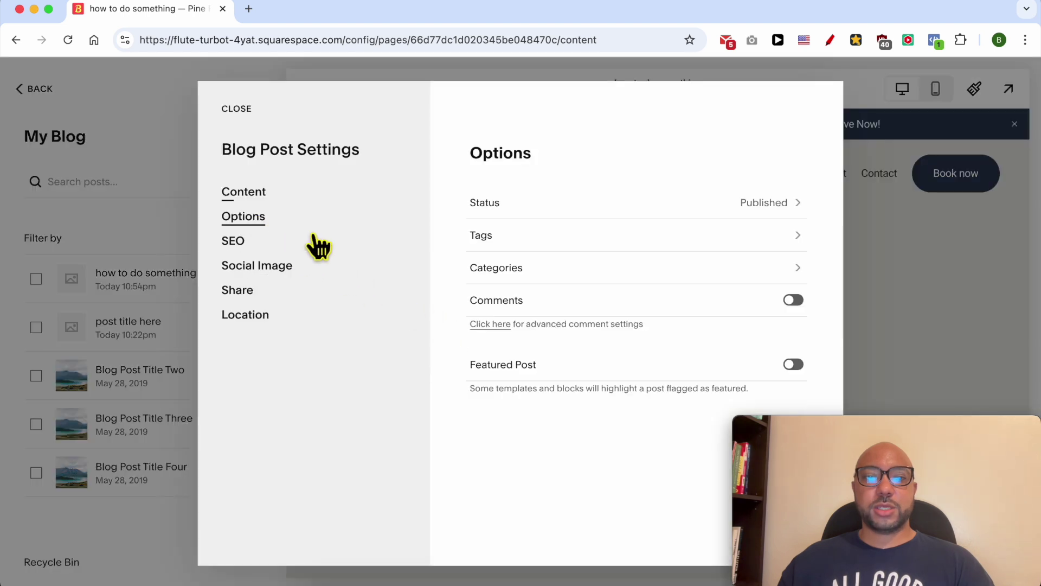
pyautogui.click(519, 274)
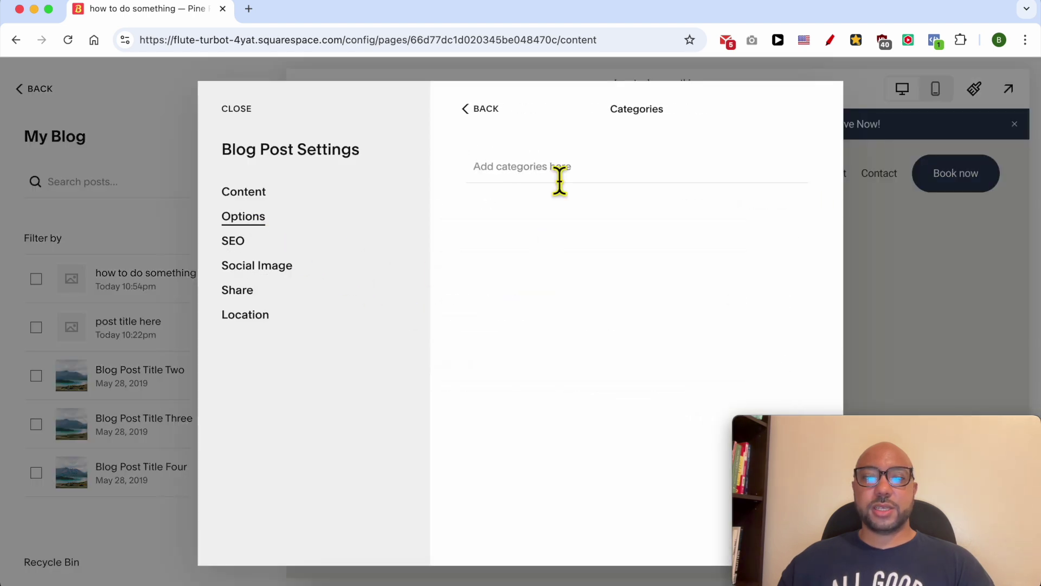
pyautogui.write('cate')
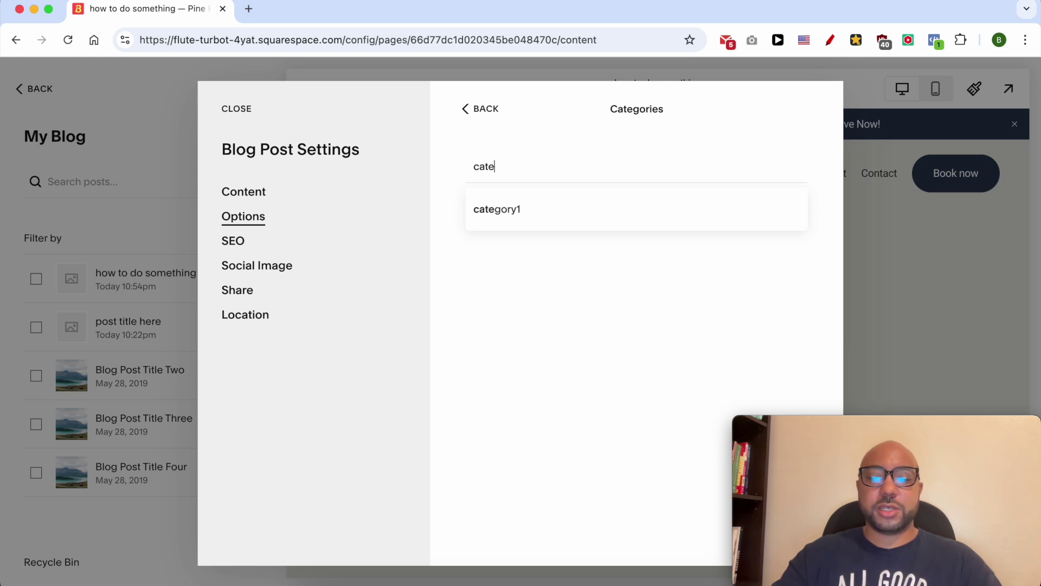
pyautogui.write('goryname')
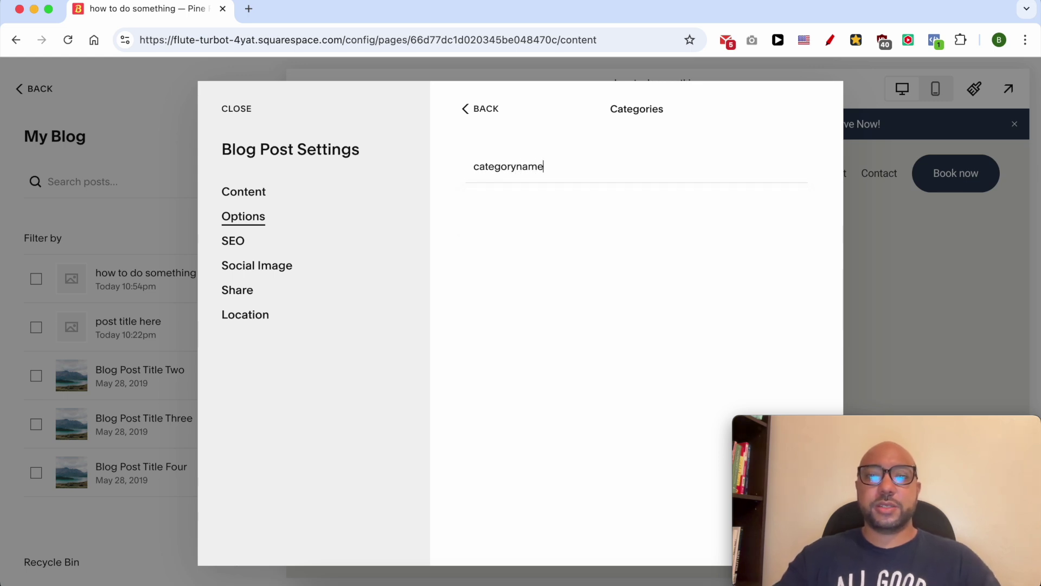
pyautogui.press('Return')
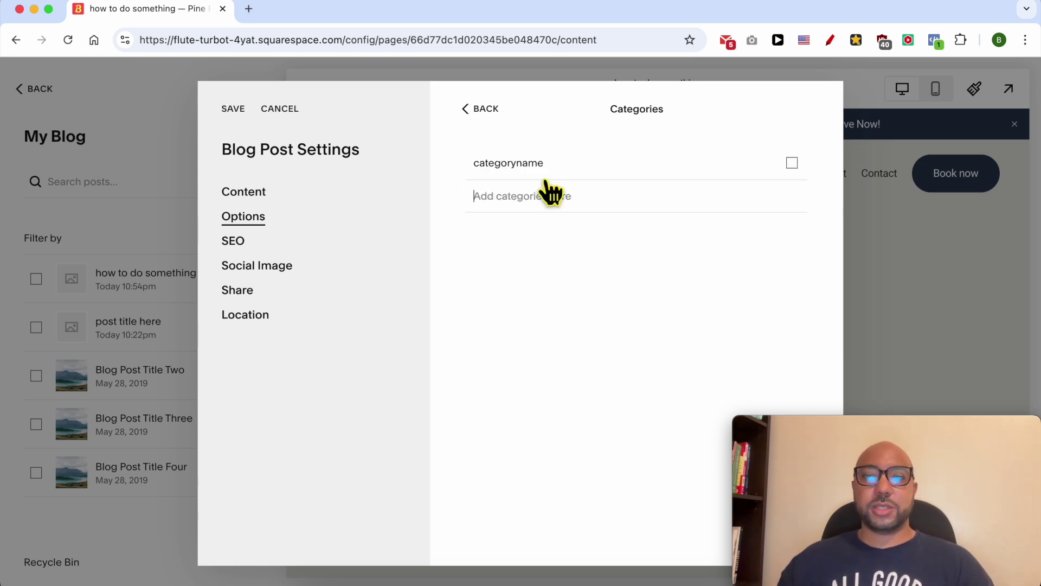